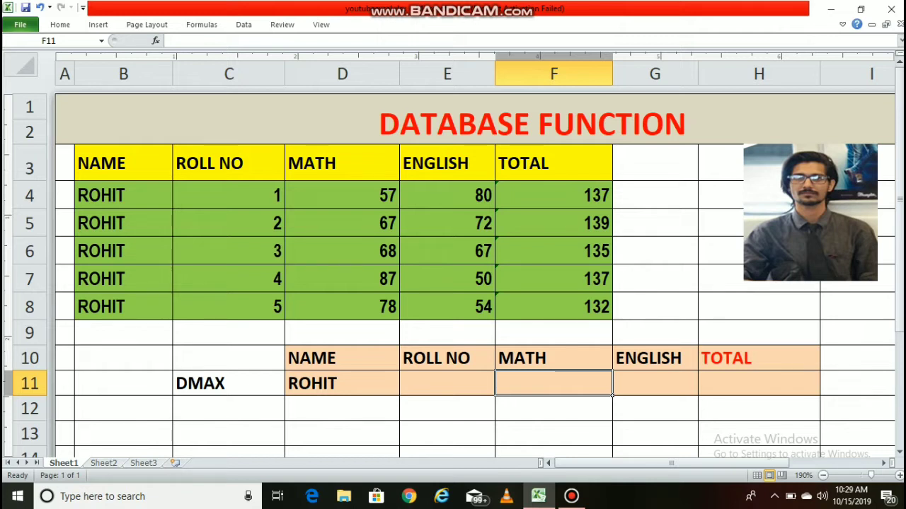
{"action": "left_click_drag", "start_coordinate": [123, 162], "coordinate": [554, 305]}
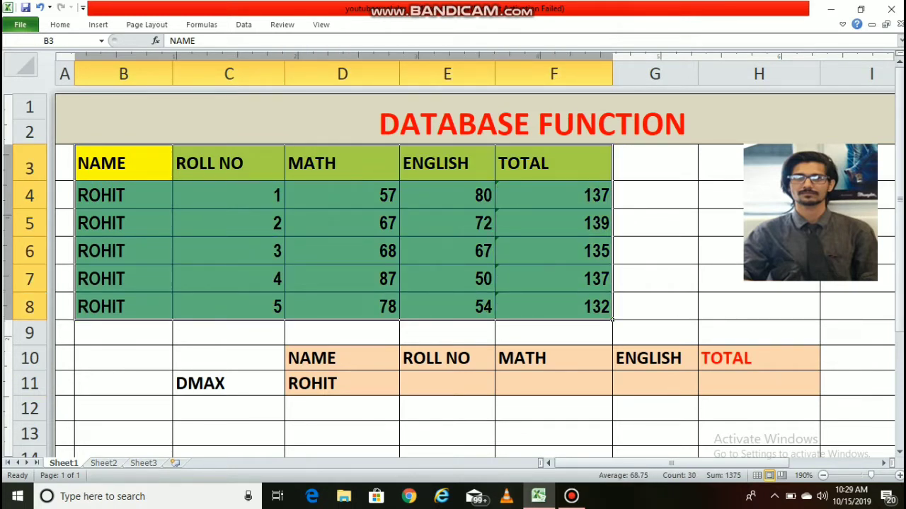
{"action": "left_click_drag", "start_coordinate": [341, 358], "coordinate": [398, 394]}
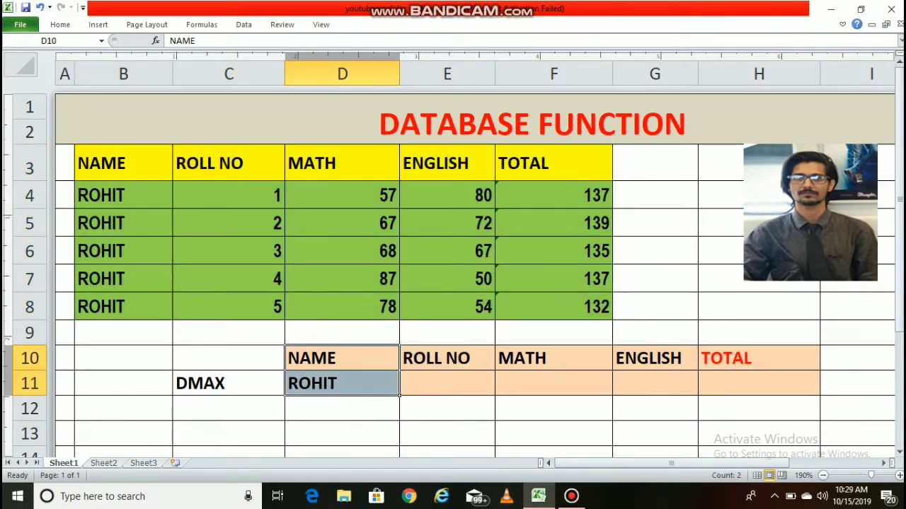
{"action": "left_click_drag", "start_coordinate": [439, 361], "coordinate": [817, 392]}
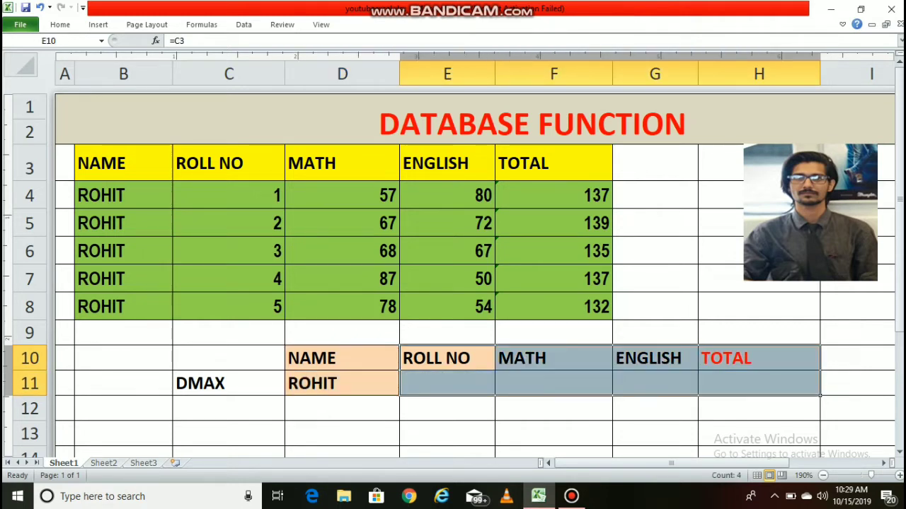
{"action": "left_click", "coordinate": [342, 358]}
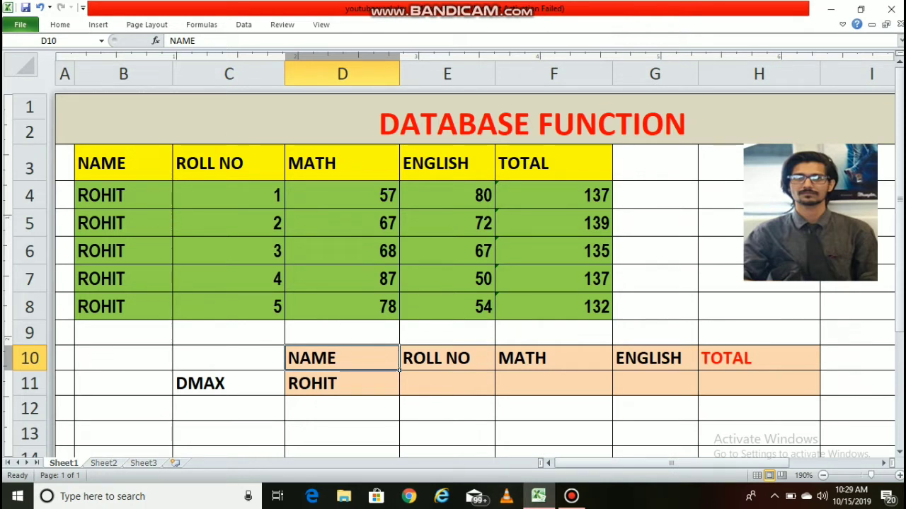
{"action": "left_click", "coordinate": [342, 383]}
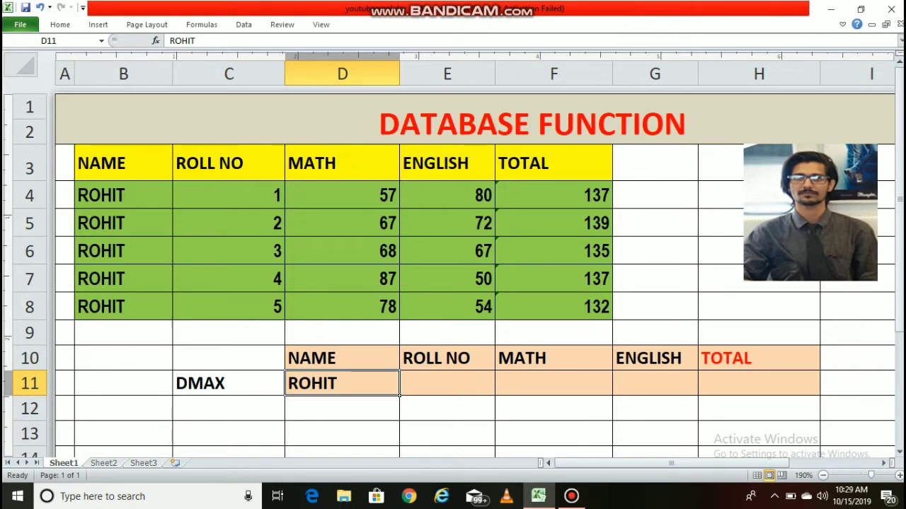
{"action": "left_click", "coordinate": [342, 358]}
{"action": "left_click", "coordinate": [342, 383]}
{"action": "left_click", "coordinate": [123, 163]}
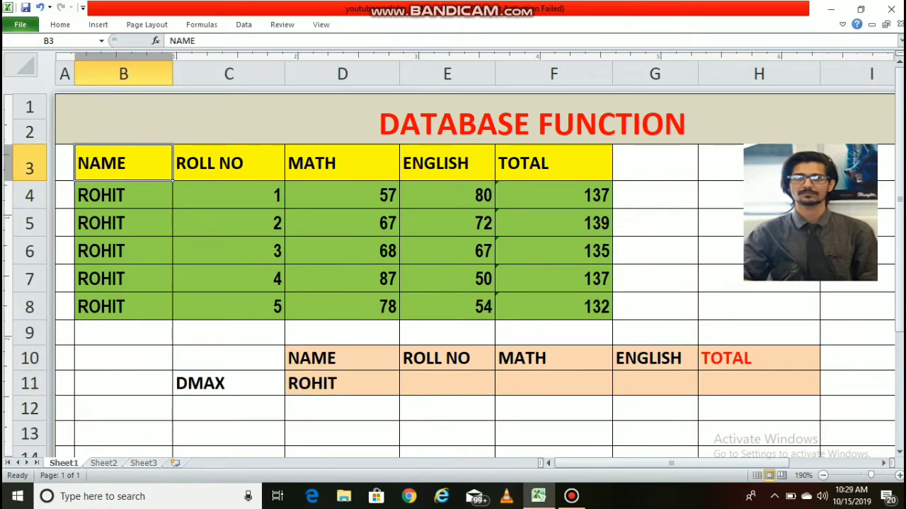
{"action": "left_click_drag", "start_coordinate": [342, 358], "coordinate": [342, 383]}
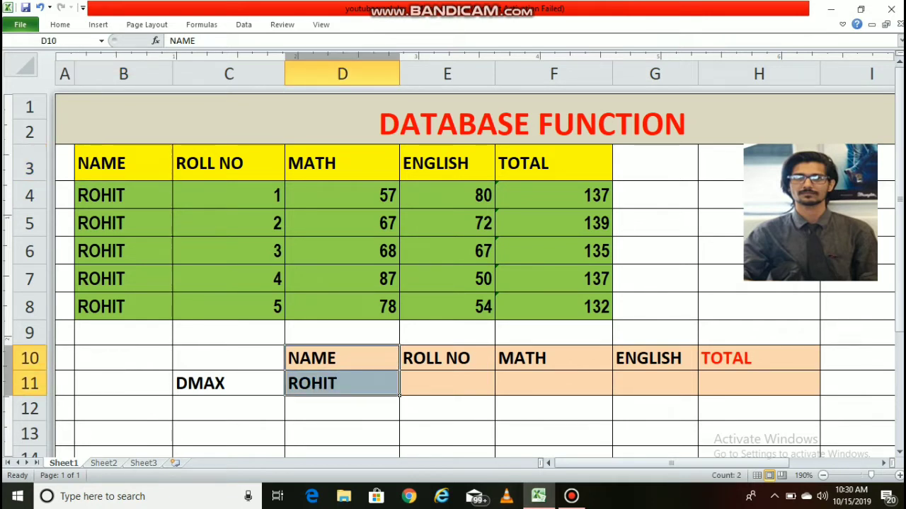
{"action": "left_click", "coordinate": [553, 383]}
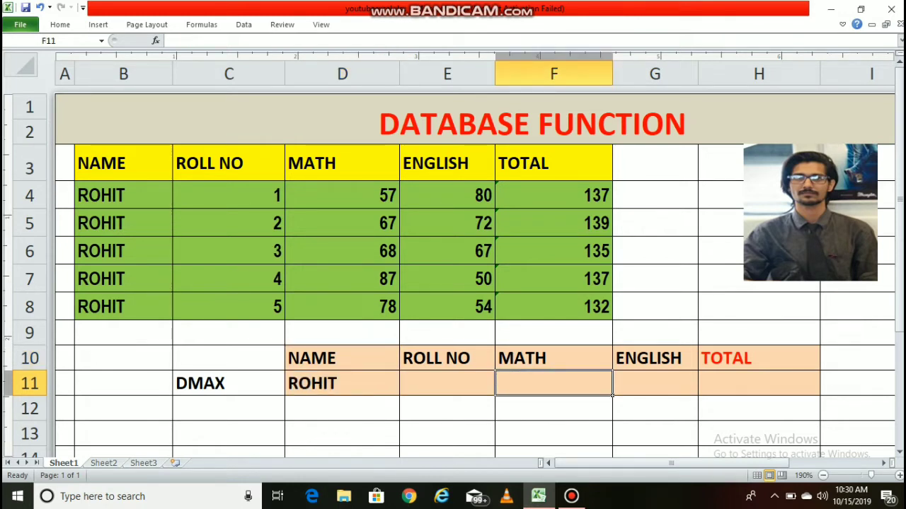
{"action": "left_click", "coordinate": [446, 383]}
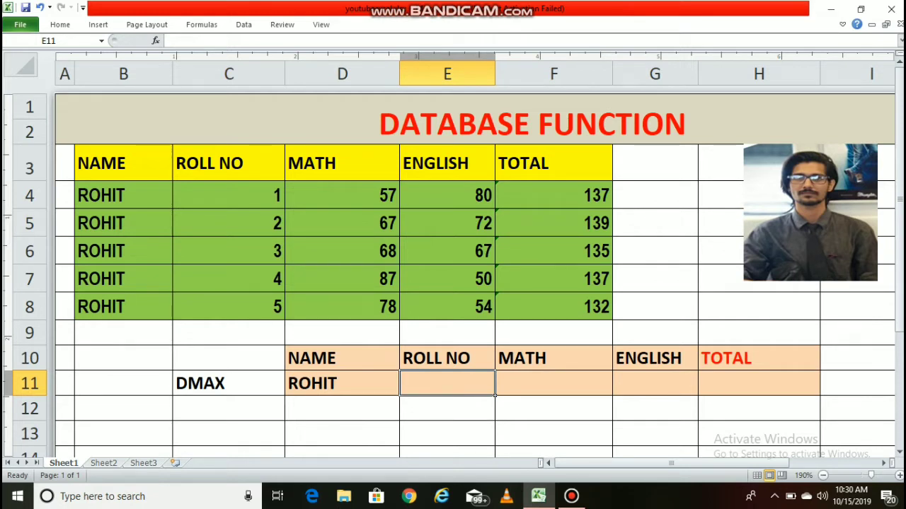
{"action": "left_click", "coordinate": [553, 382]}
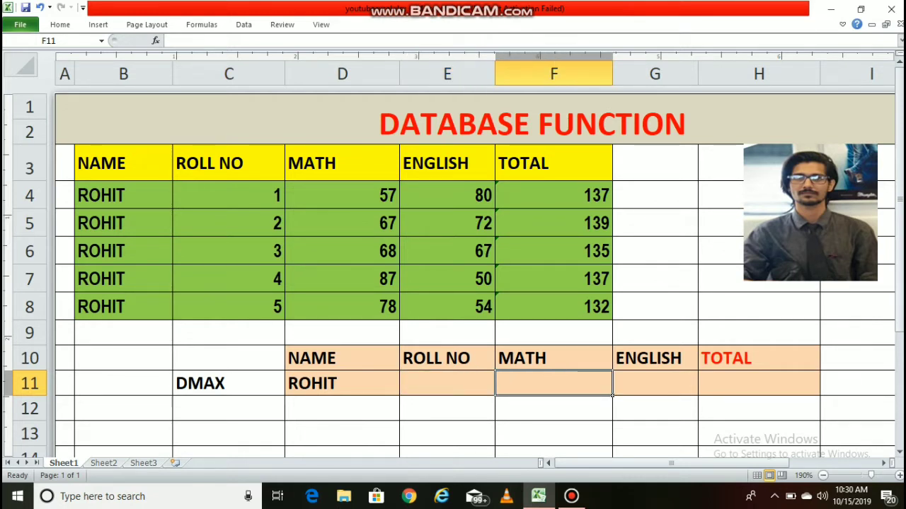
{"action": "left_click", "coordinate": [654, 383]}
{"action": "left_click", "coordinate": [759, 382]}
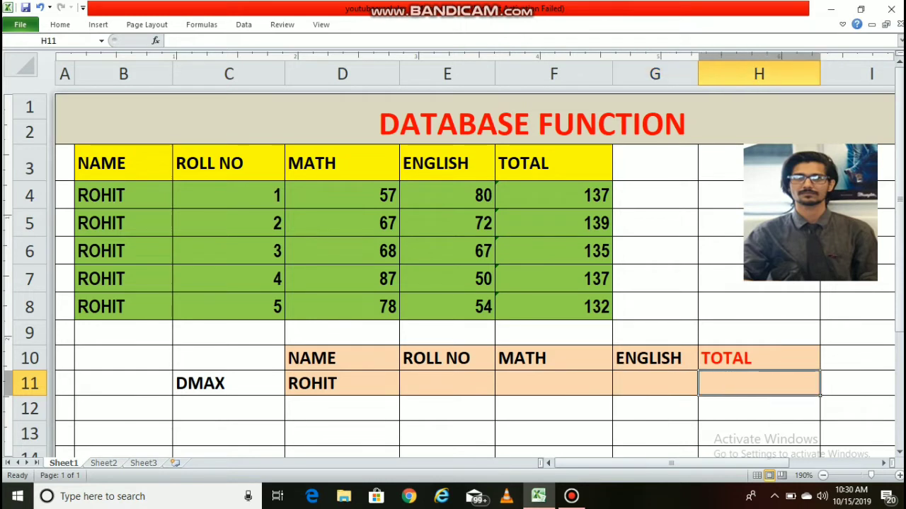
{"action": "left_click", "coordinate": [554, 383]}
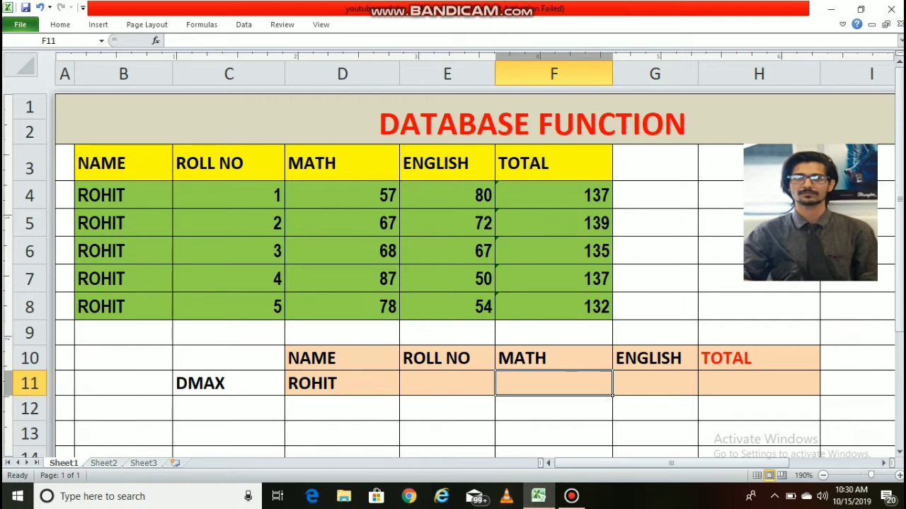
Enter =DMAX(B3:F8,D3,D10:D11) in F11 so it returns ROHIT's top MATH mark, 87
{"action": "type", "text": "="}
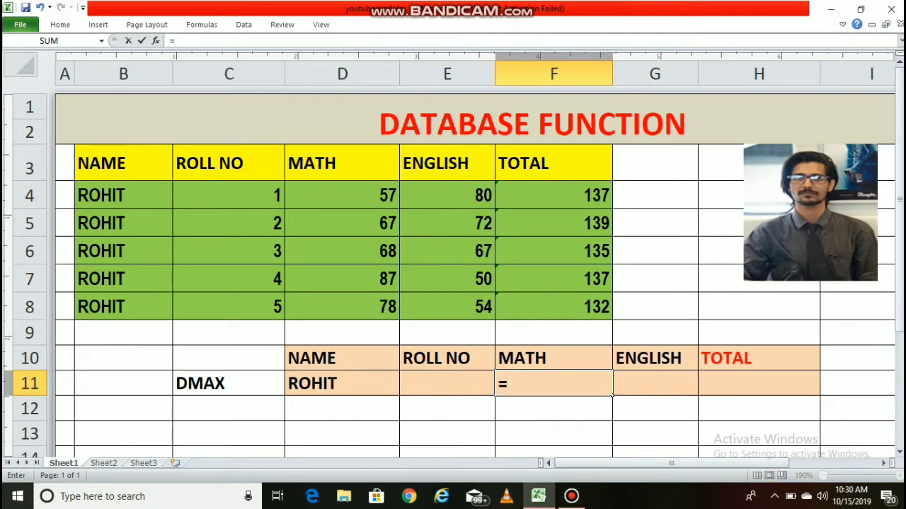
{"action": "type", "text": "DMAX("}
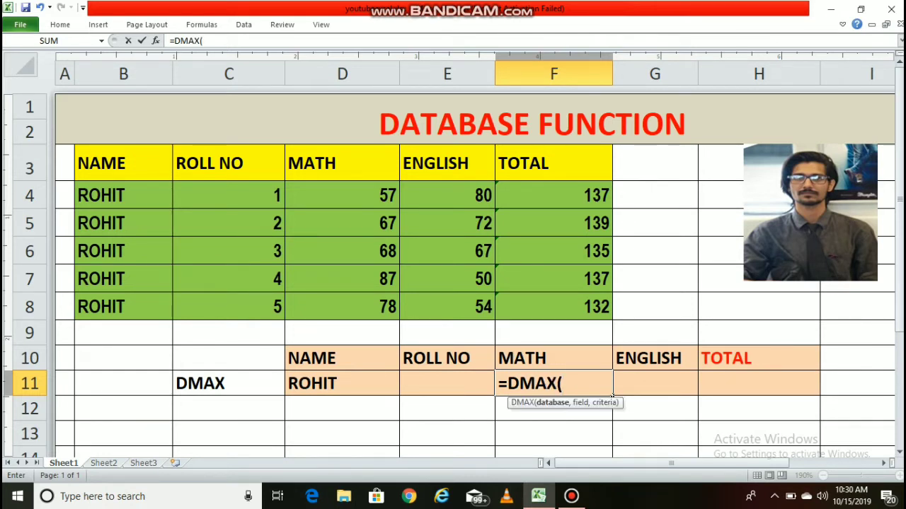
{"action": "mouse_move", "coordinate": [124, 152]}
{"action": "left_mouse_down"}
{"action": "mouse_move", "coordinate": [610, 290]}
{"action": "mouse_move", "coordinate": [611, 317]}
{"action": "left_mouse_up"}
{"action": "type", "text": ","}
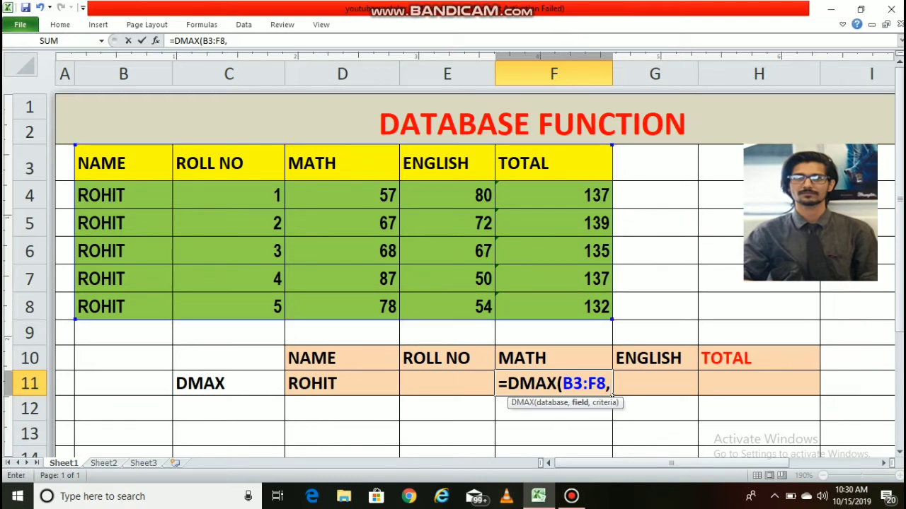
{"action": "left_click", "coordinate": [389, 162]}
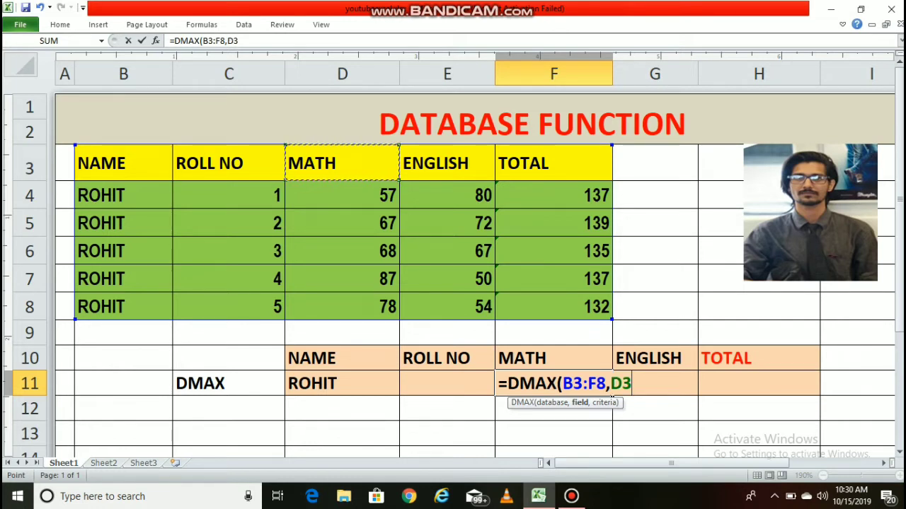
{"action": "type", "text": ","}
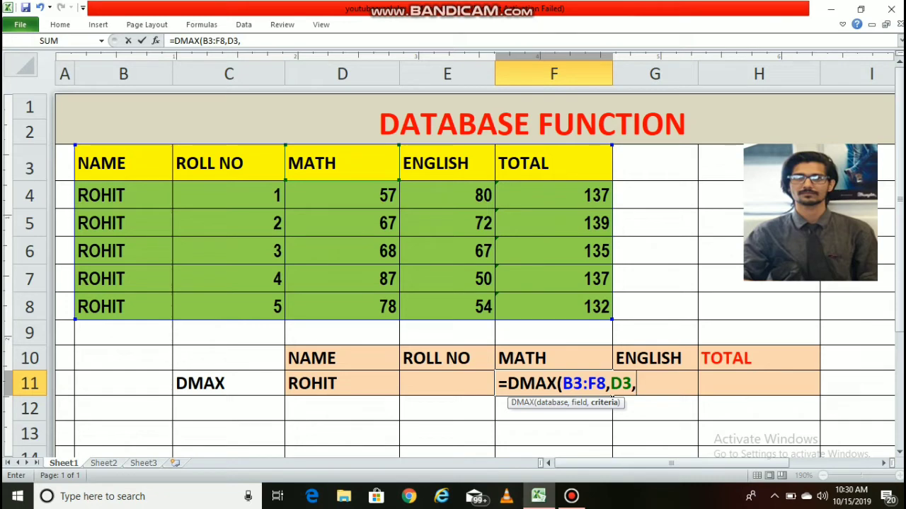
{"action": "left_click_drag", "start_coordinate": [382, 358], "coordinate": [387, 385]}
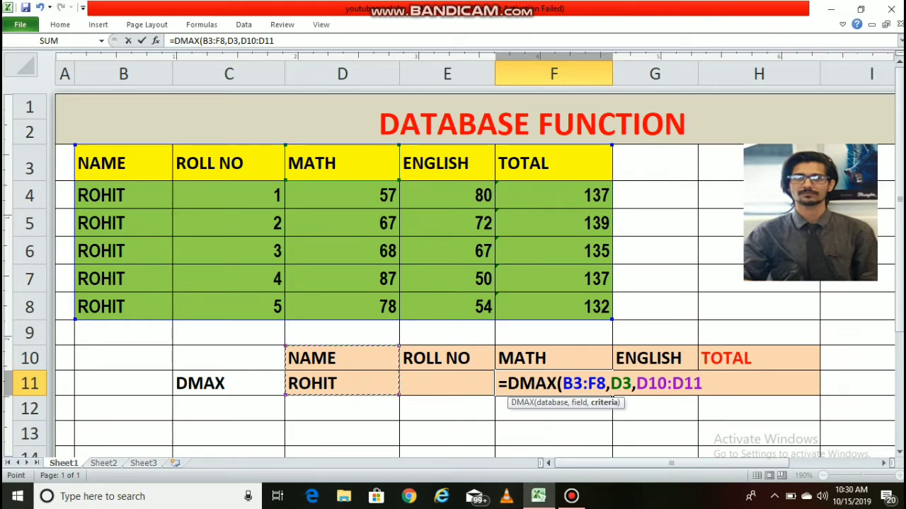
{"action": "type", "text": ")"}
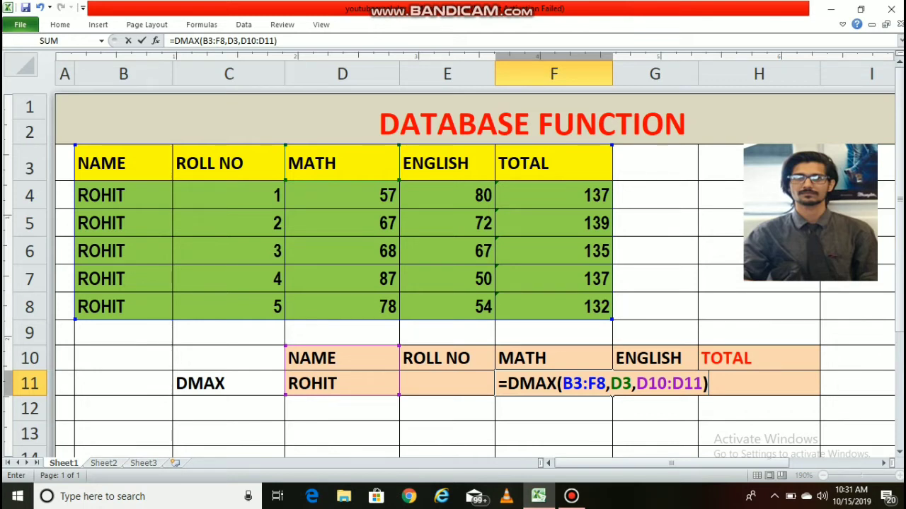
{"action": "key", "text": "Return"}
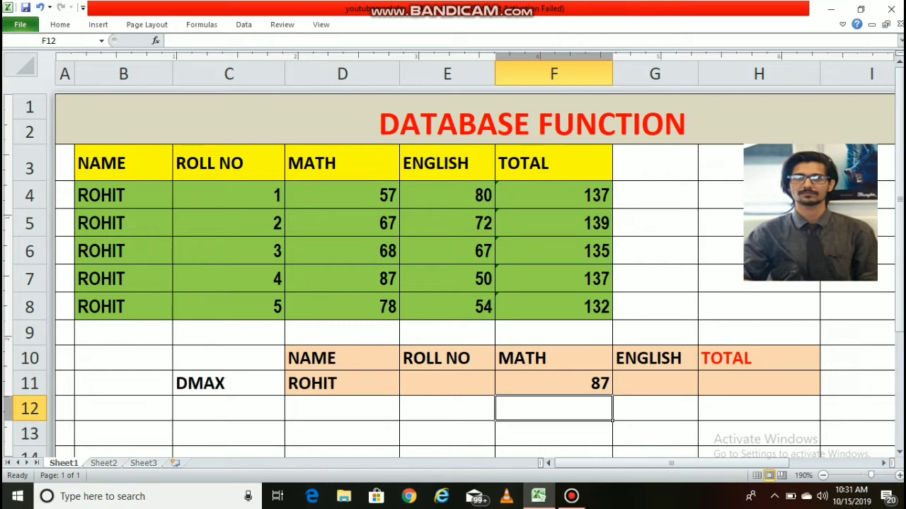
{"action": "left_click", "coordinate": [655, 382]}
Enter =DMAX(B3:F8,E3,D10:D11) in G11, returning ROHIT's ENGLISH mark of 80
{"action": "type", "text": "="}
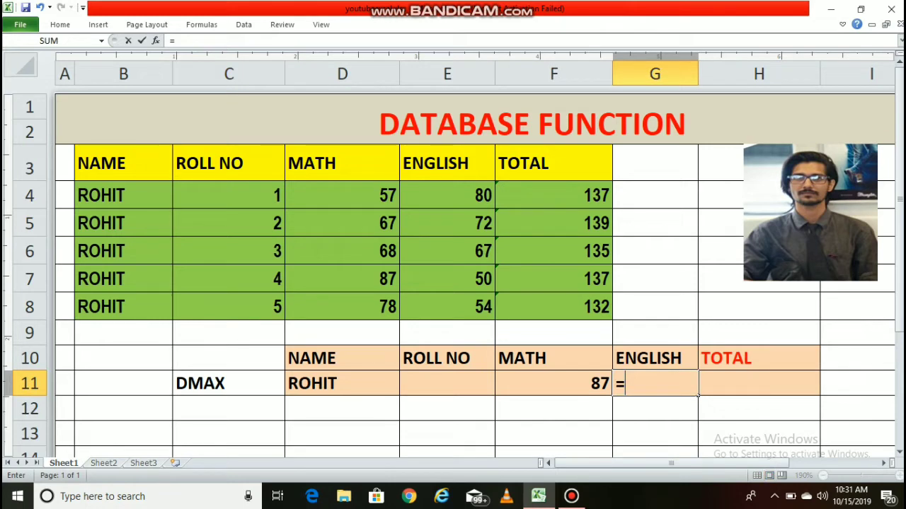
{"action": "type", "text": "DMAX"}
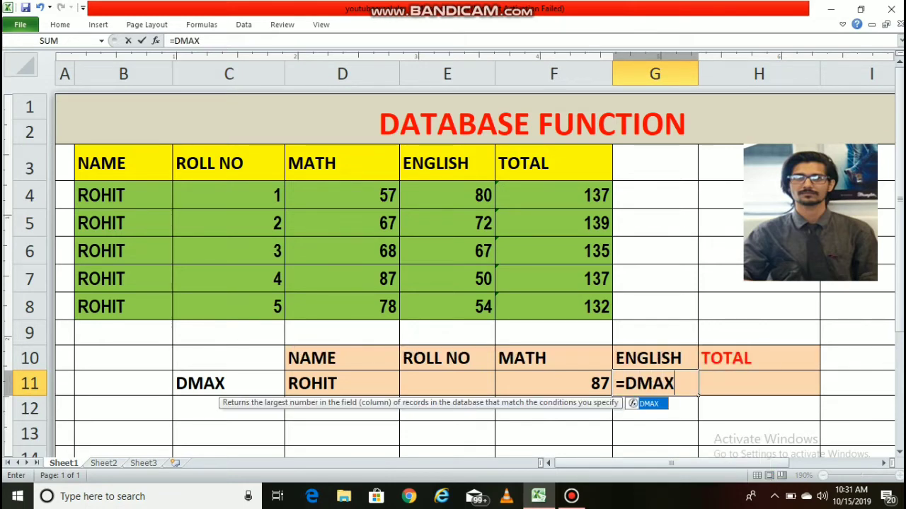
{"action": "type", "text": "("}
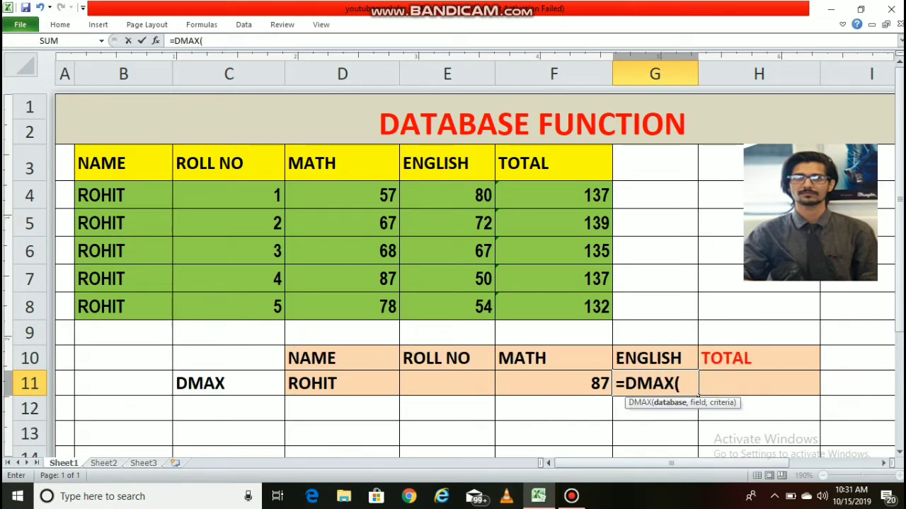
{"action": "left_click", "coordinate": [124, 163]}
{"action": "left_click_drag", "start_coordinate": [123, 170], "coordinate": [598, 312]}
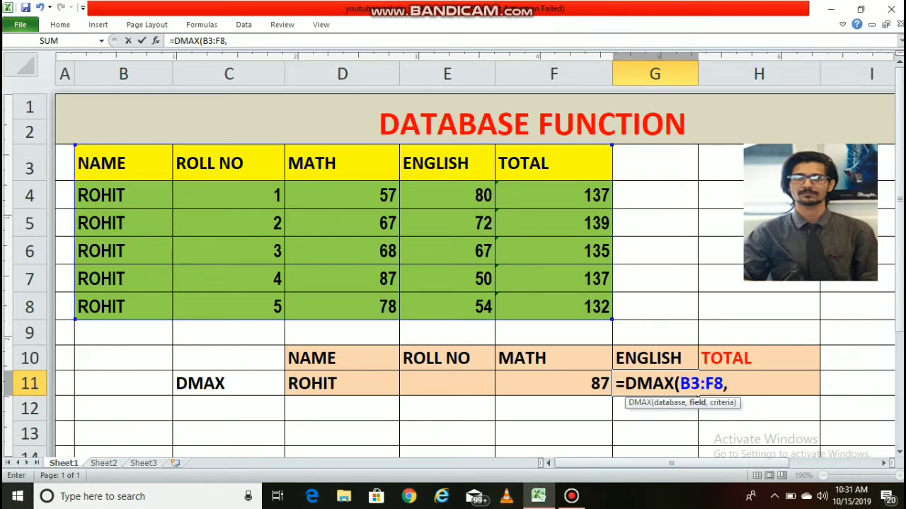
{"action": "left_click", "coordinate": [446, 162]}
{"action": "type", "text": ","}
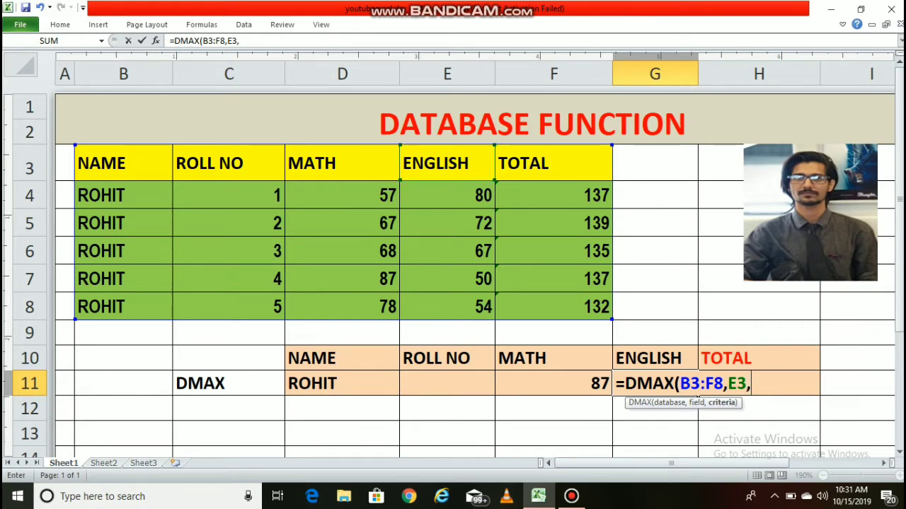
{"action": "left_click_drag", "start_coordinate": [341, 358], "coordinate": [342, 383]}
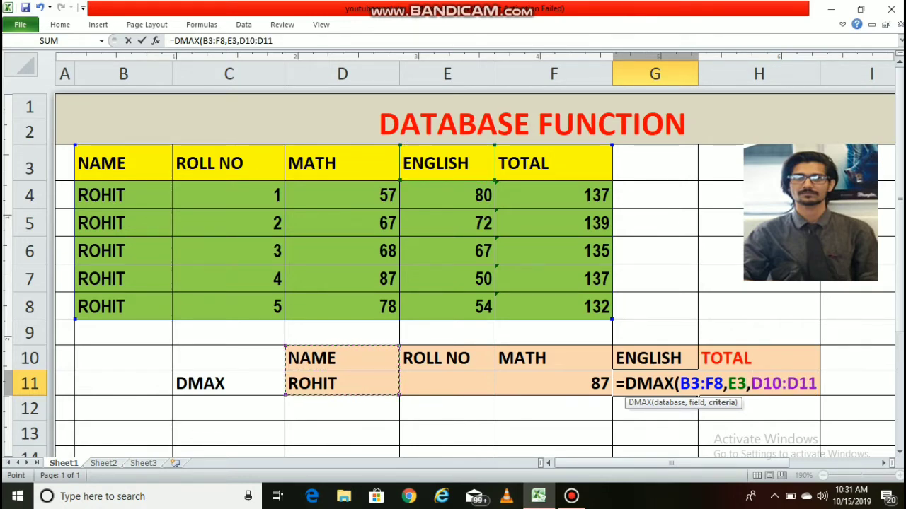
{"action": "type", "text": ")"}
{"action": "key", "text": "Return"}
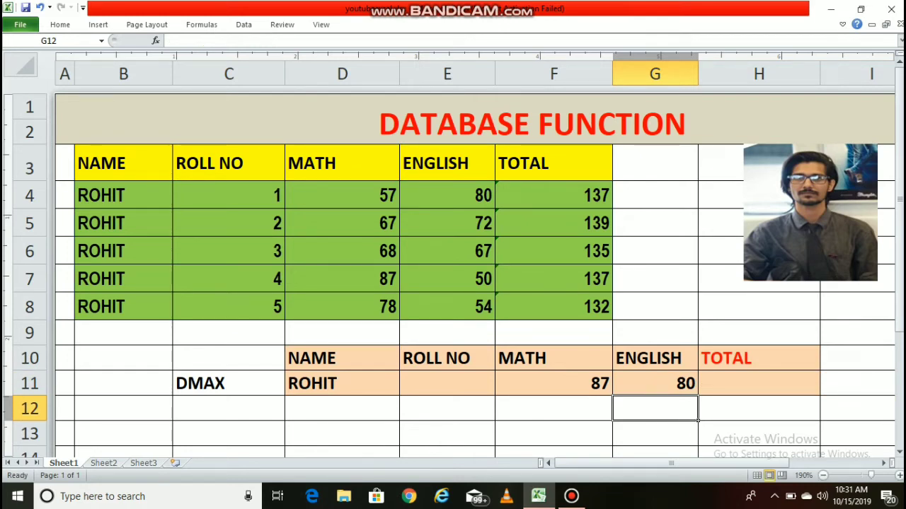
{"action": "left_click", "coordinate": [759, 383]}
Enter =DMAX(B3:F8,F3,D10:D11) in H11 for the TOTAL column
{"action": "type", "text": "="}
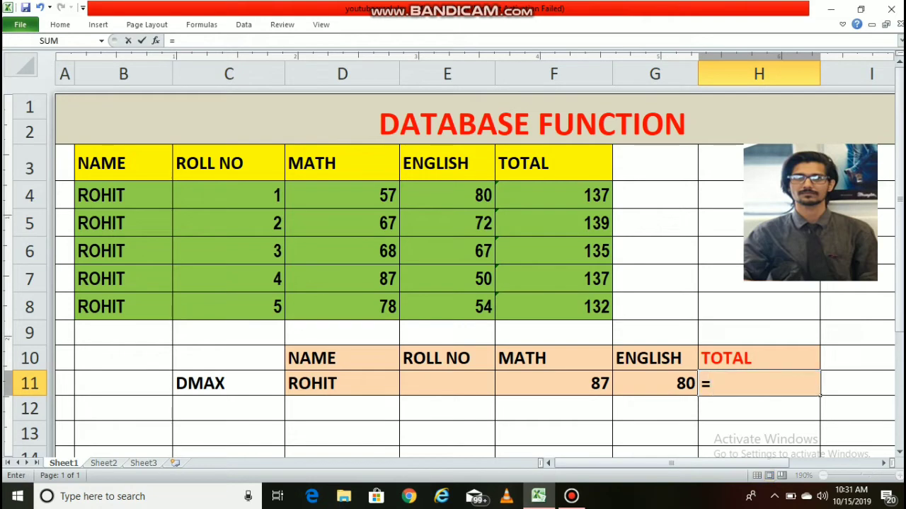
{"action": "type", "text": "DMAX"}
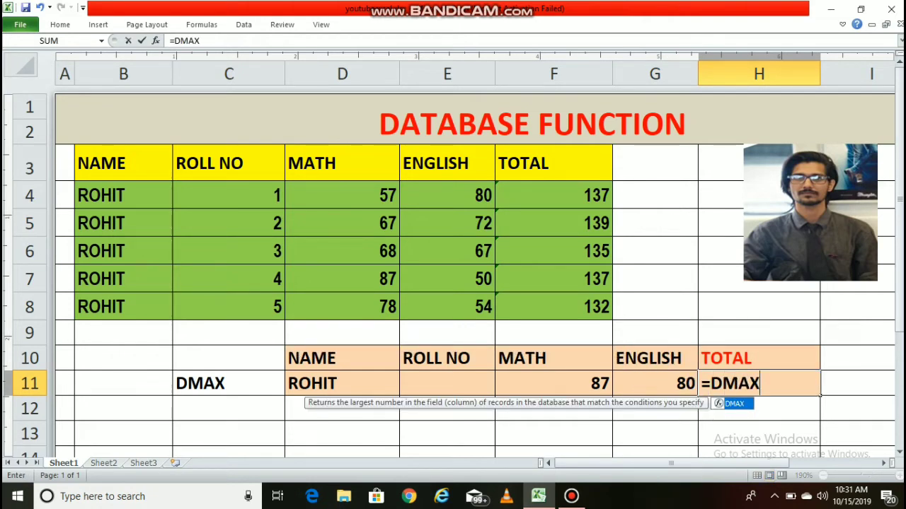
{"action": "type", "text": "("}
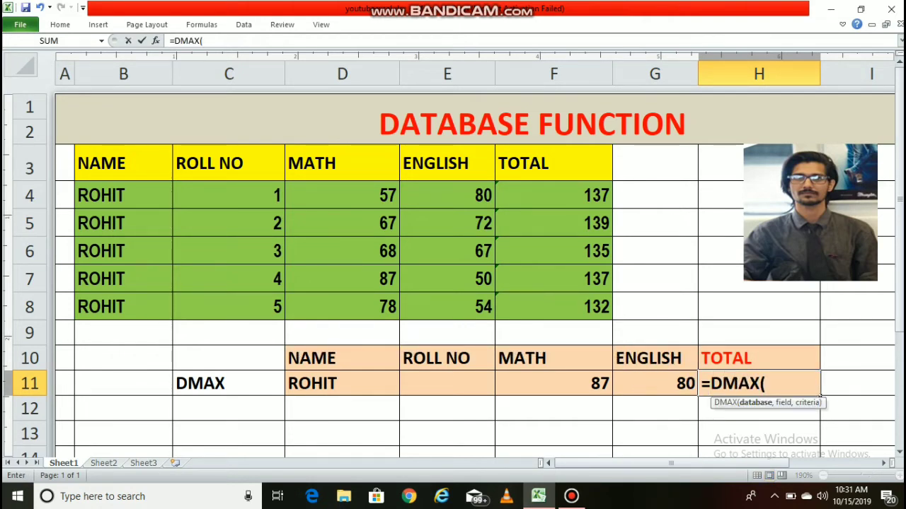
{"action": "mouse_move", "coordinate": [120, 163]}
{"action": "left_mouse_down"}
{"action": "mouse_move", "coordinate": [610, 289]}
{"action": "mouse_move", "coordinate": [611, 315]}
{"action": "left_mouse_up"}
{"action": "type", "text": ","}
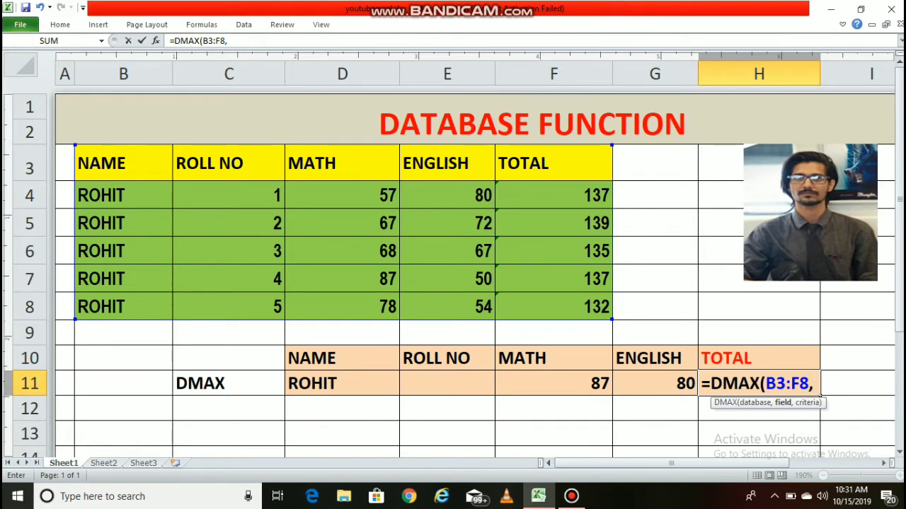
{"action": "left_click", "coordinate": [554, 163]}
{"action": "type", "text": ","}
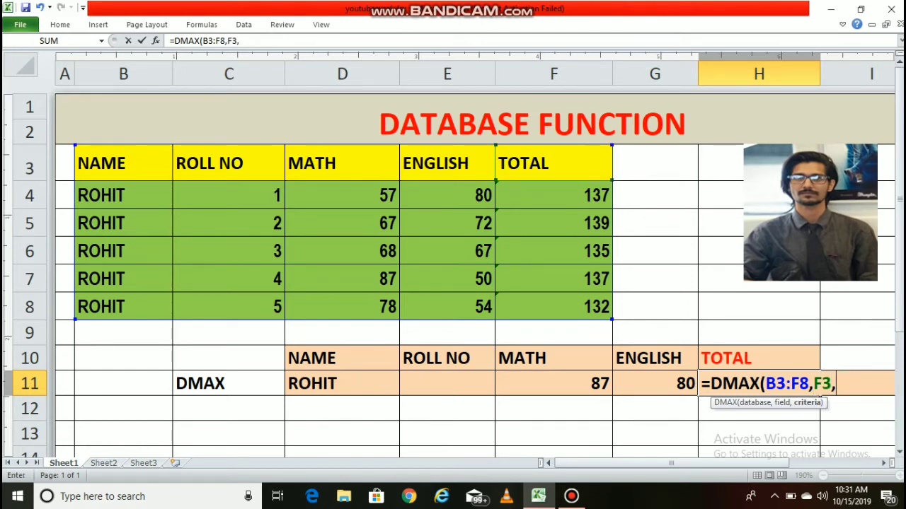
{"action": "left_click_drag", "start_coordinate": [341, 358], "coordinate": [342, 383]}
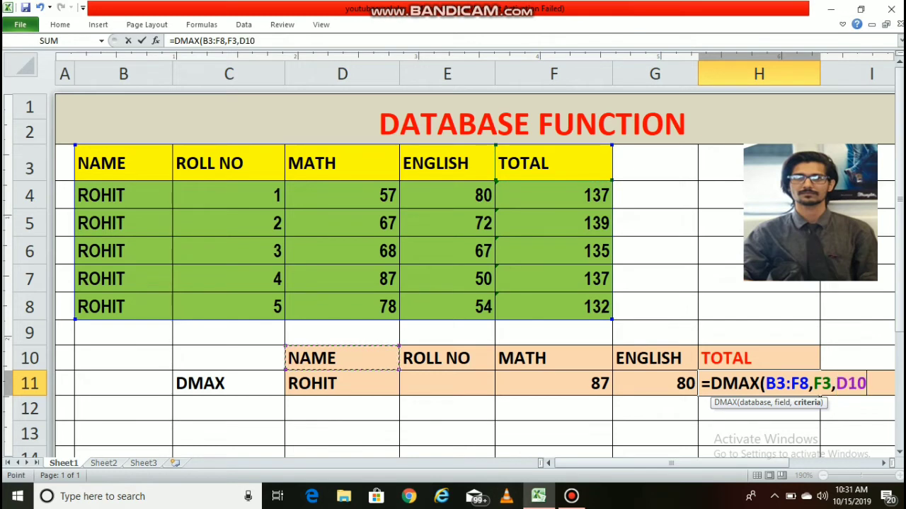
{"action": "type", "text": ")"}
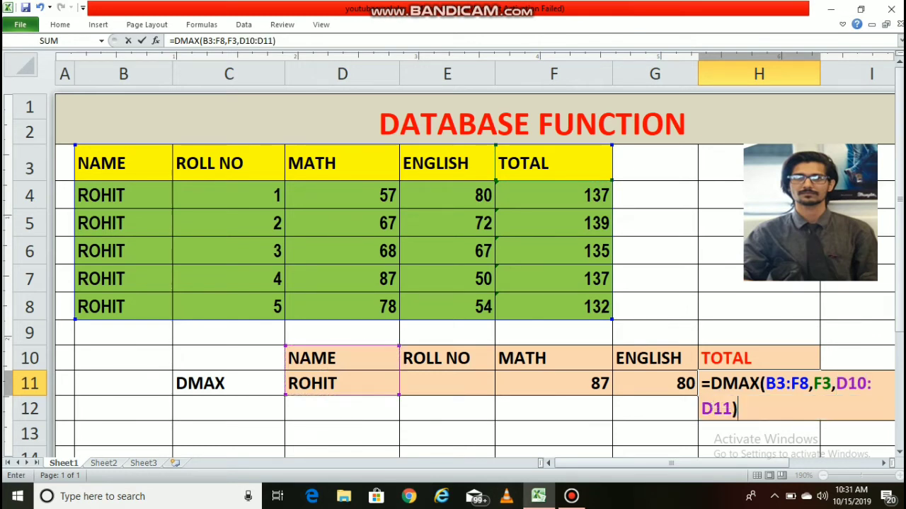
{"action": "key", "text": "Return"}
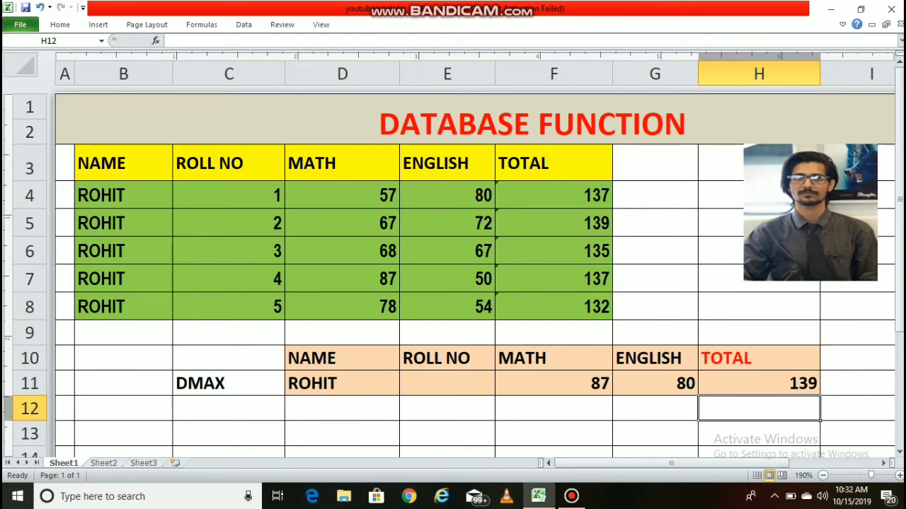
{"action": "left_click", "coordinate": [554, 409]}
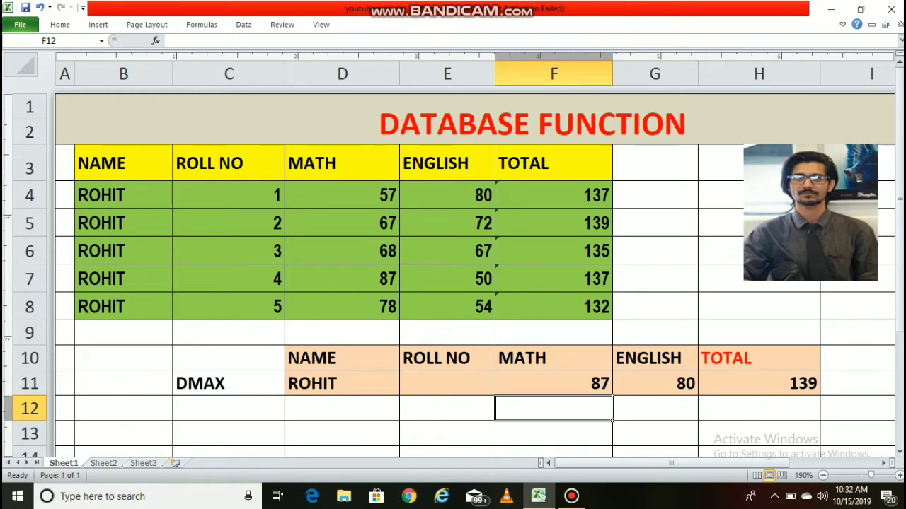
Change the H11 formula from DMAX to DMIN so it shows the lowest total, 132
{"action": "double_click", "coordinate": [759, 383]}
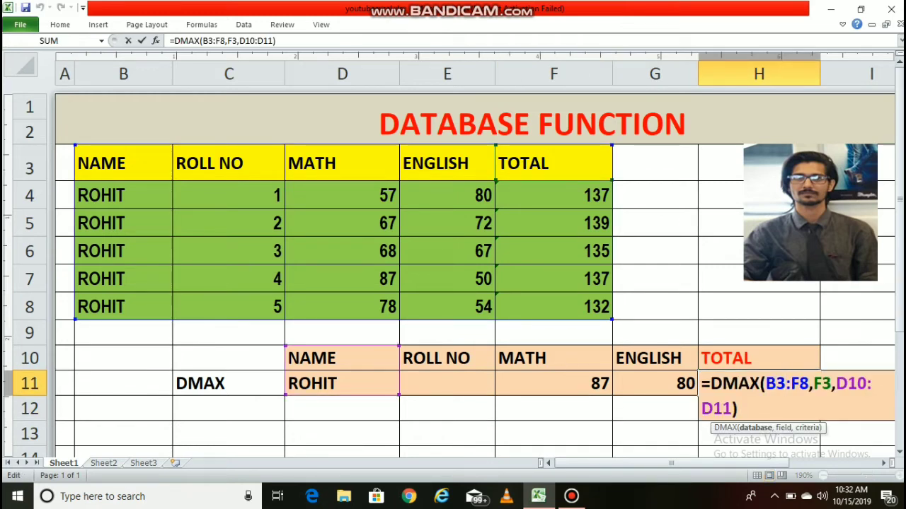
{"action": "key", "text": "BackSpace"}
{"action": "key", "text": "BackSpace"}
{"action": "type", "text": "I"}
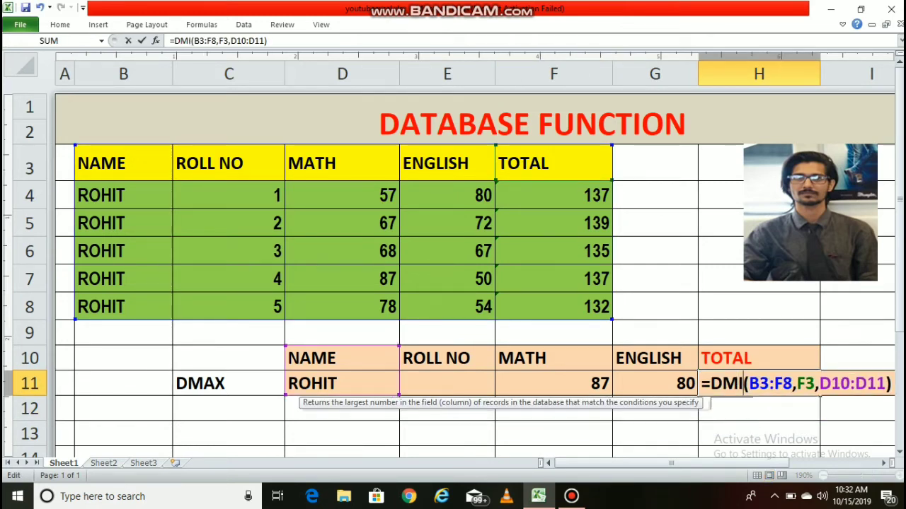
{"action": "type", "text": "N"}
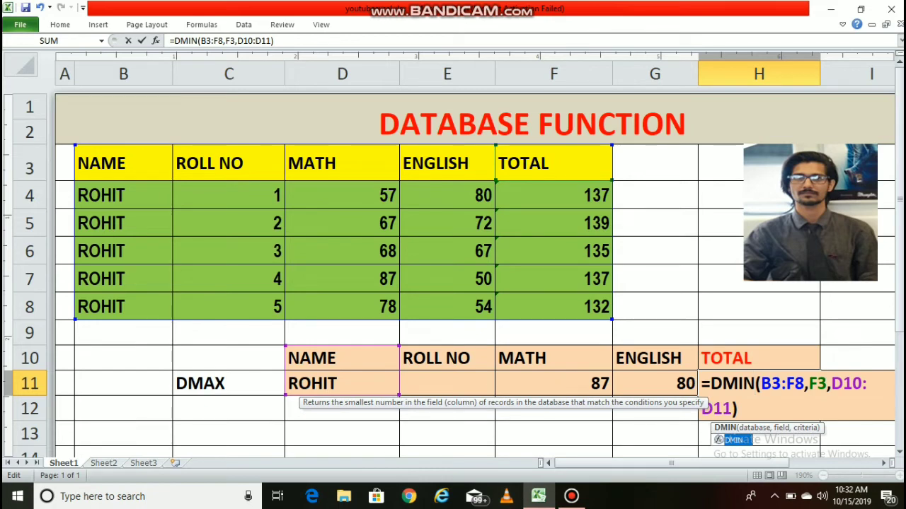
{"action": "key", "text": "Return"}
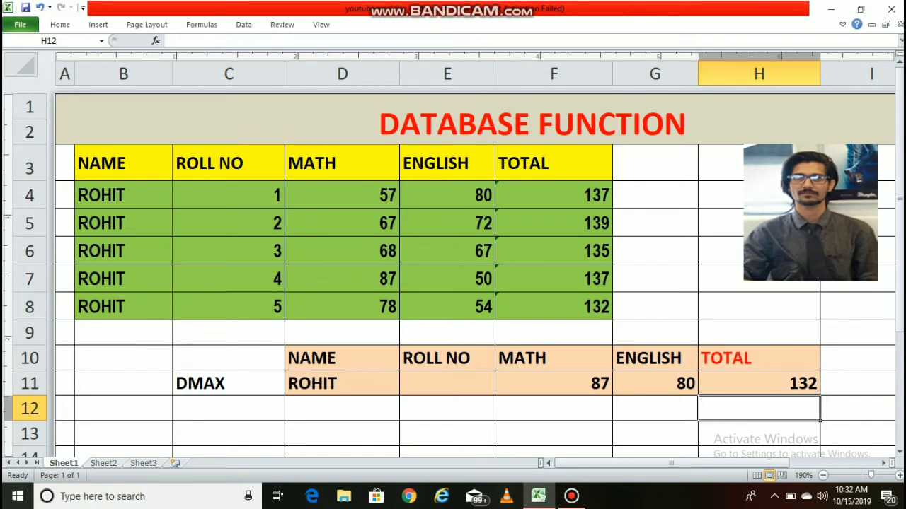
{"action": "left_click", "coordinate": [553, 382]}
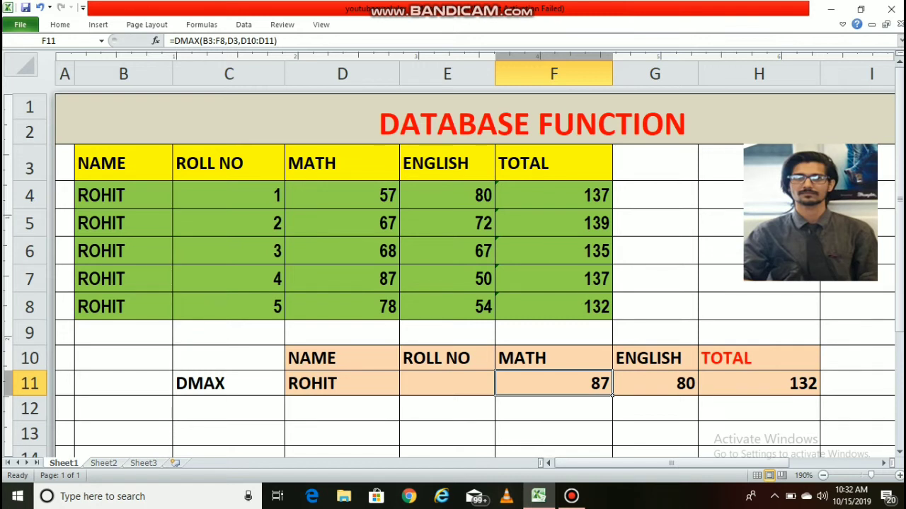
{"action": "left_click", "coordinate": [446, 383]}
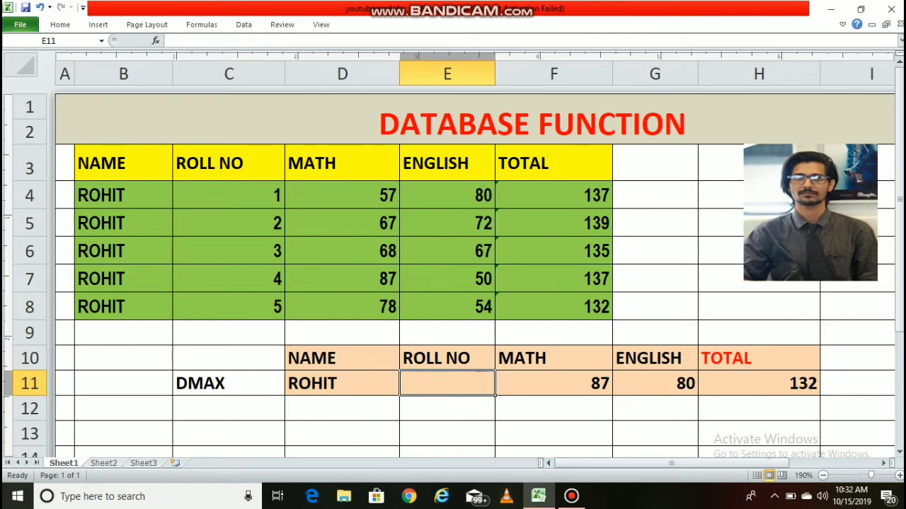
Enter =DGET(B3:F8,C3,F10:F11) in E11 to return roll number 4 for MATH 87
{"action": "type", "text": "=D"}
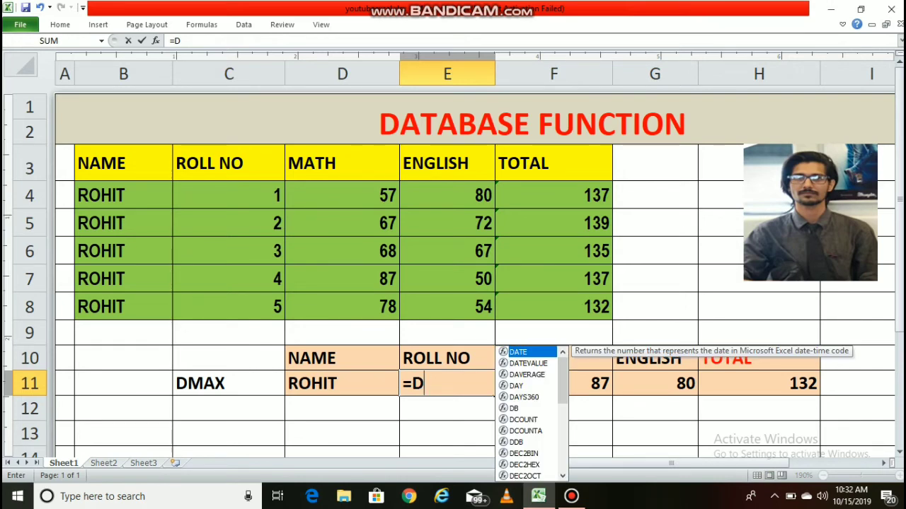
{"action": "key", "text": "Escape"}
{"action": "type", "text": "=D"}
{"action": "type", "text": "GET("}
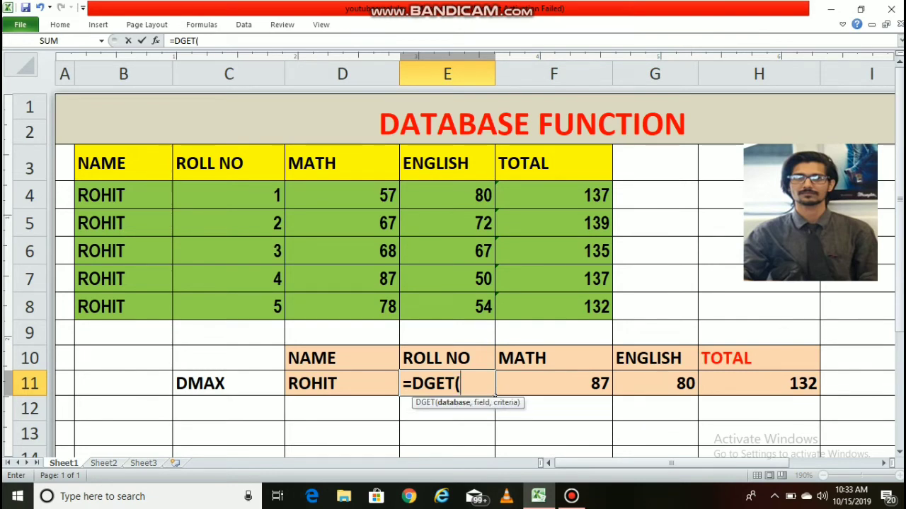
{"action": "left_click_drag", "start_coordinate": [99, 163], "coordinate": [610, 318]}
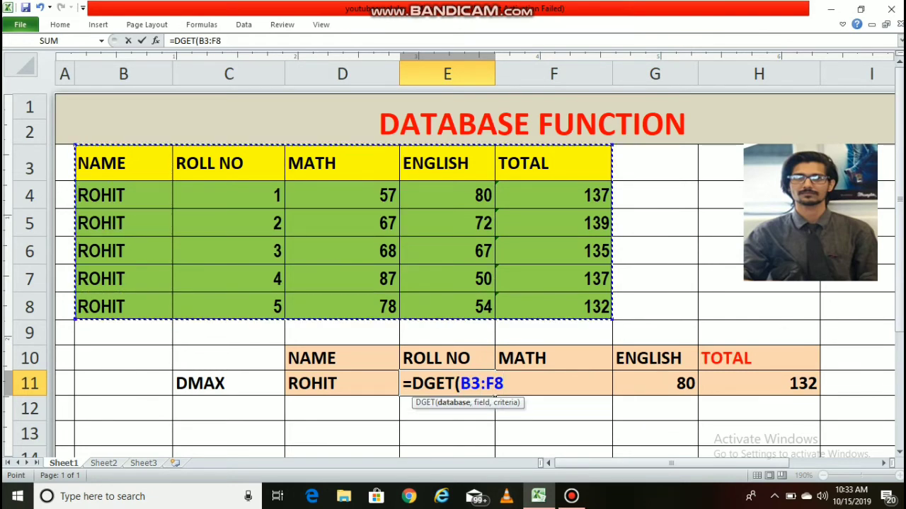
{"action": "type", "text": ","}
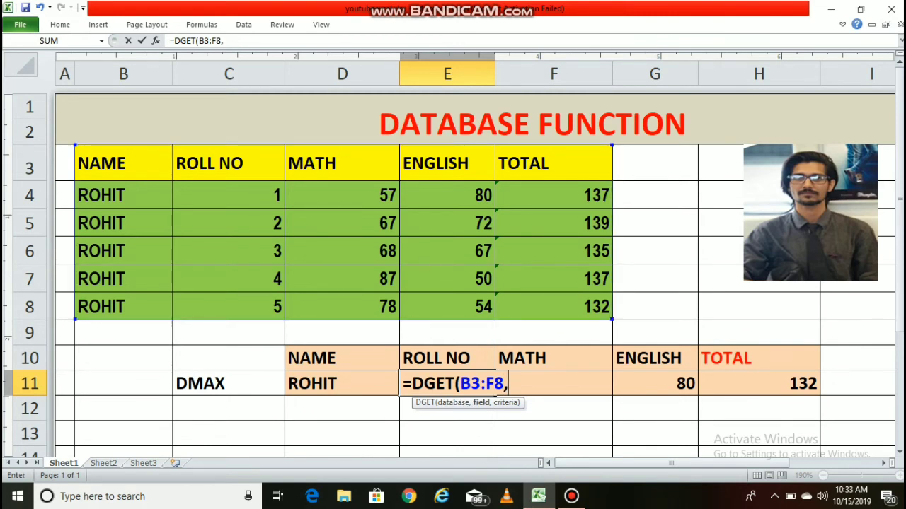
{"action": "left_click", "coordinate": [228, 163]}
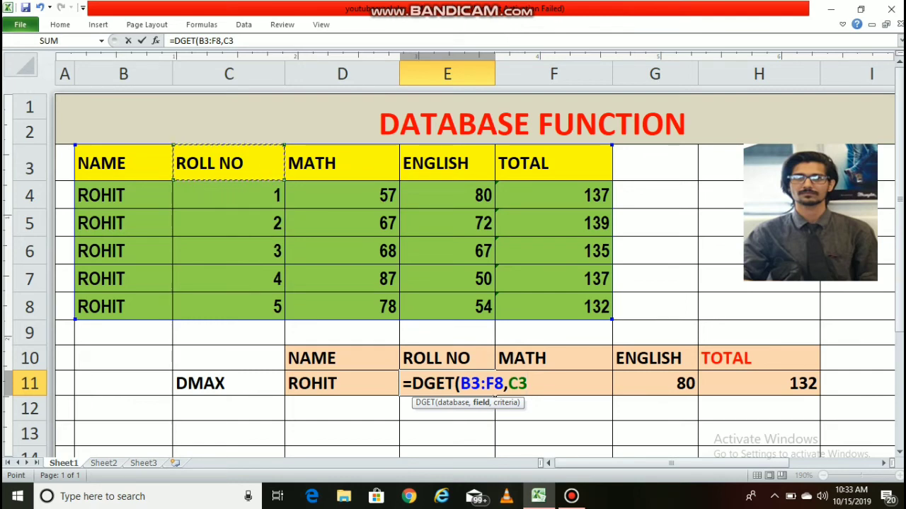
{"action": "type", "text": ","}
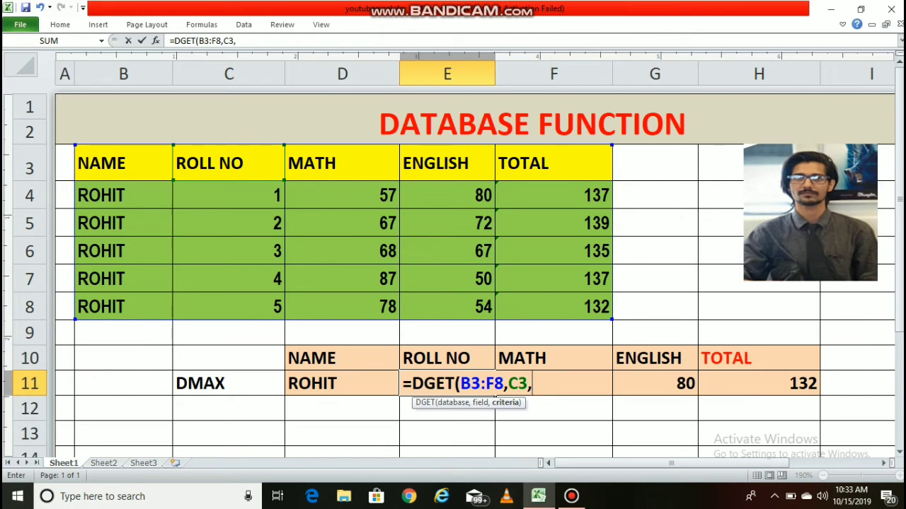
{"action": "left_click_drag", "start_coordinate": [553, 358], "coordinate": [554, 383]}
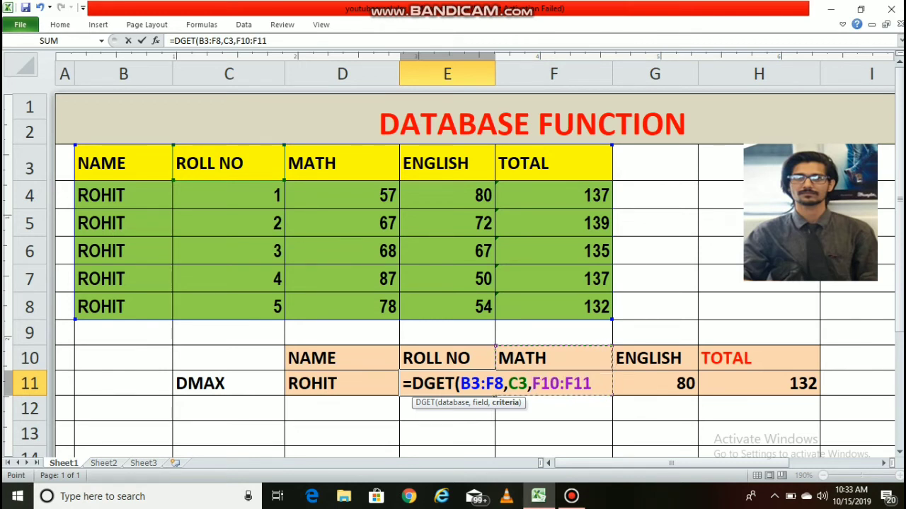
{"action": "type", "text": ")"}
{"action": "key", "text": "Return"}
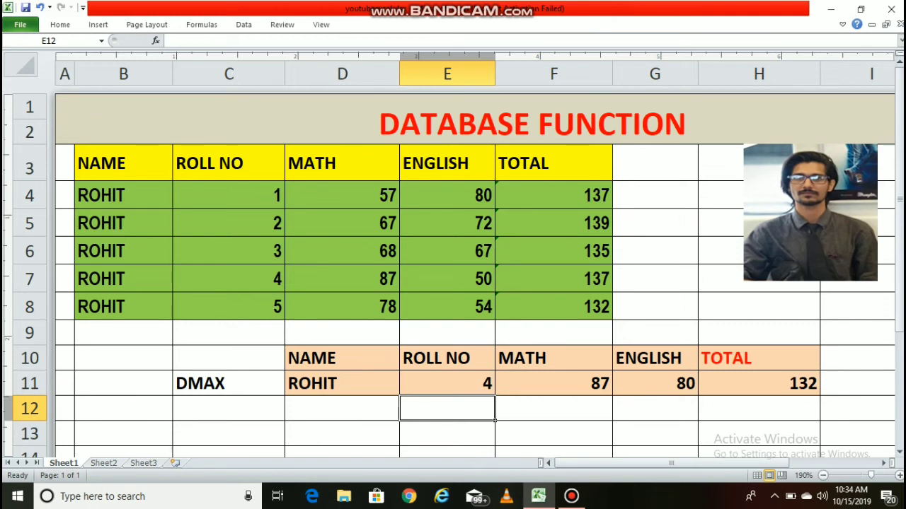
{"action": "left_click", "coordinate": [554, 383]}
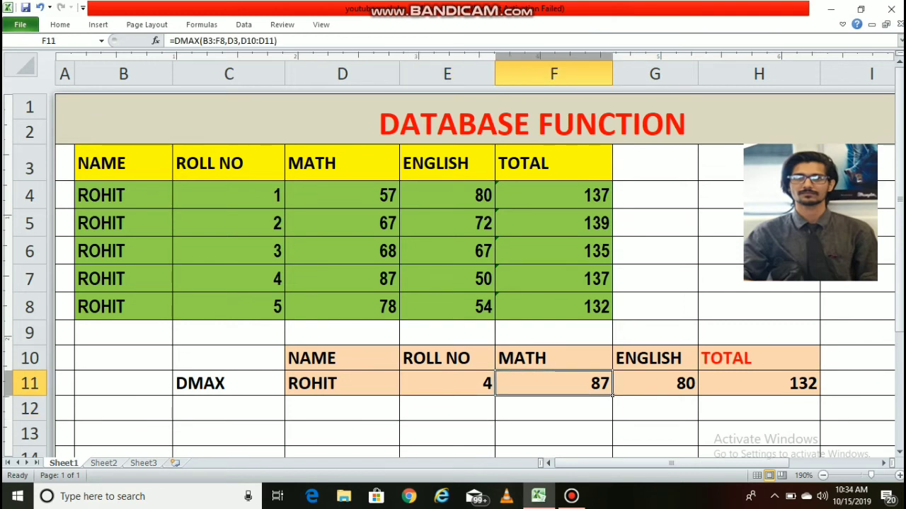
{"action": "left_click", "coordinate": [447, 383]}
{"action": "left_click", "coordinate": [654, 408]}
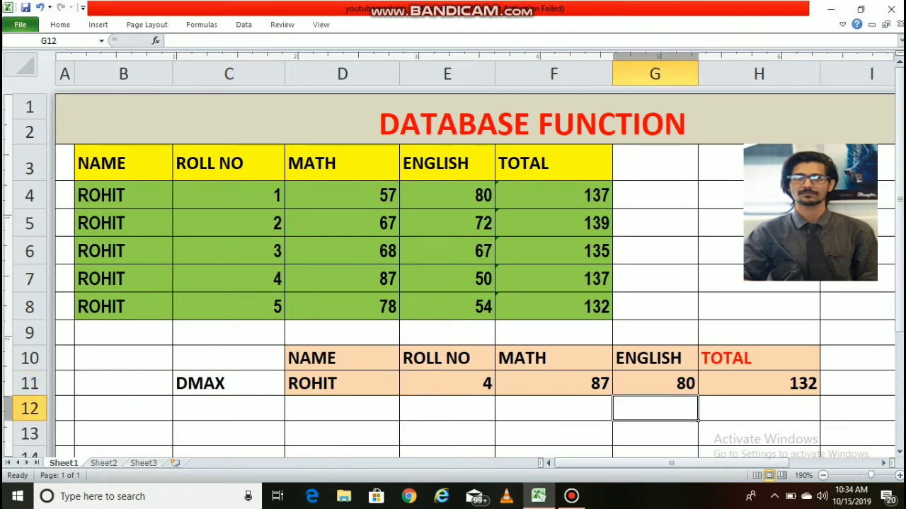
{"action": "left_click", "coordinate": [655, 383]}
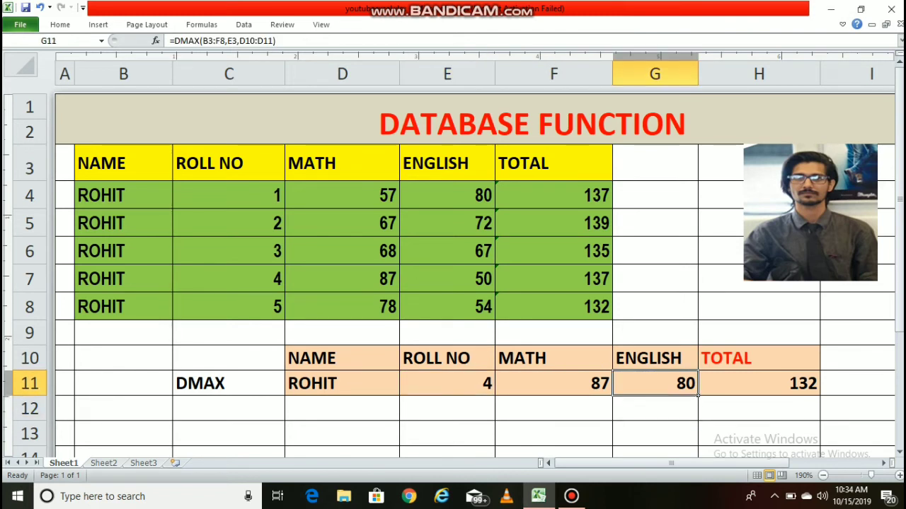
{"action": "left_click", "coordinate": [654, 408]}
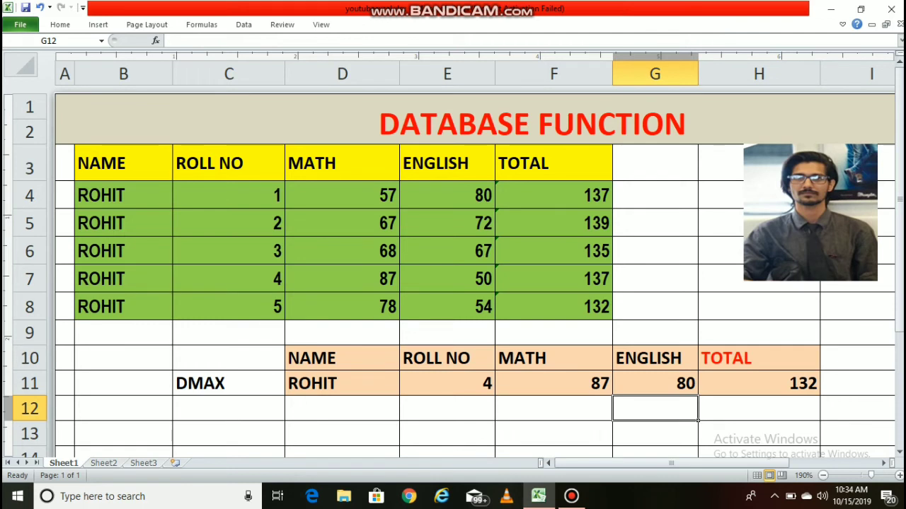
Enter =DGET(B3:F8,C3,G10:G11) in G12, returning roll number 1 for English 80
{"action": "type", "text": "="}
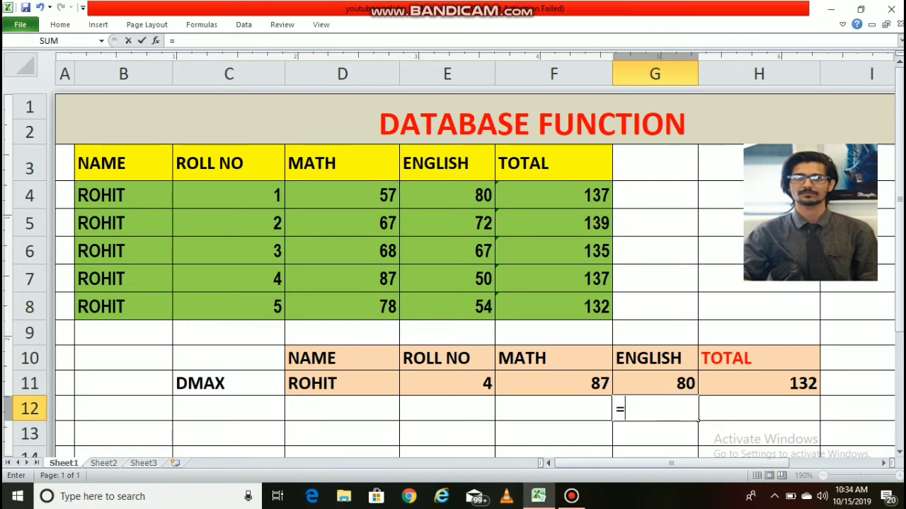
{"action": "type", "text": "DGET("}
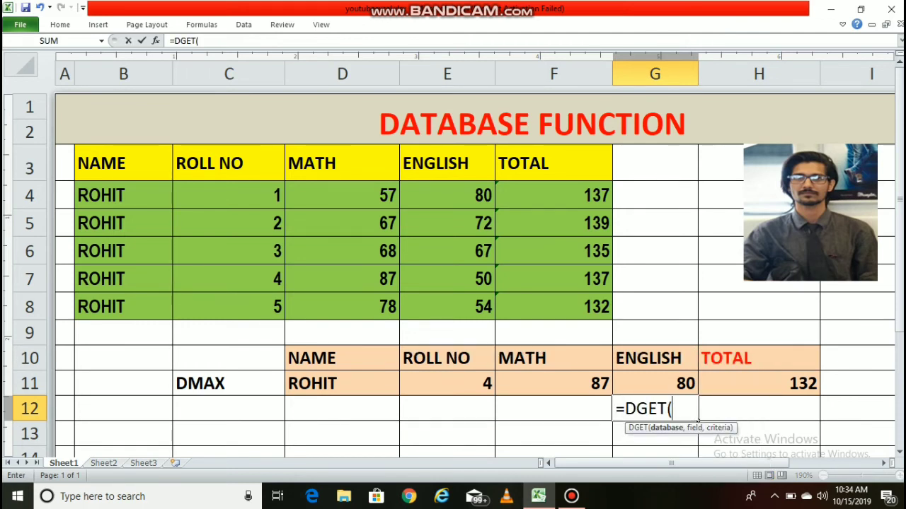
{"action": "mouse_move", "coordinate": [106, 163]}
{"action": "left_mouse_down"}
{"action": "mouse_move", "coordinate": [493, 263]}
{"action": "mouse_move", "coordinate": [608, 315]}
{"action": "left_mouse_up"}
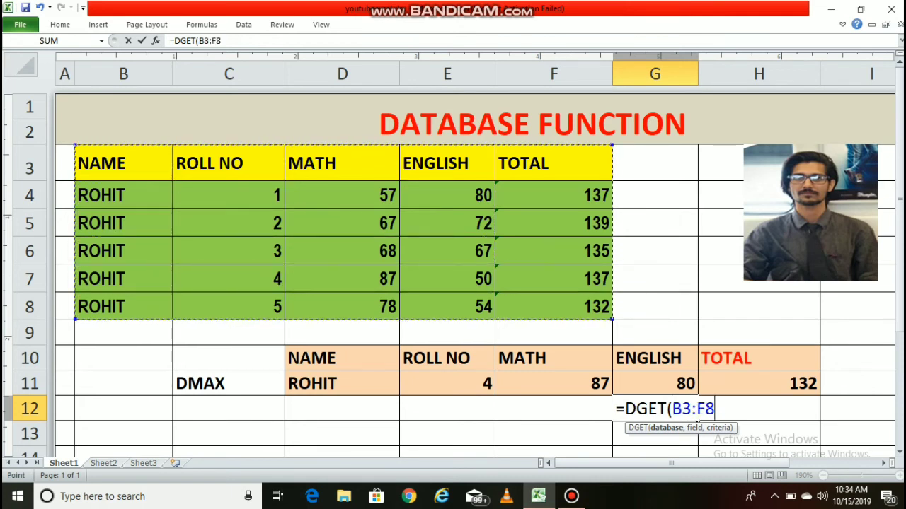
{"action": "type", "text": ","}
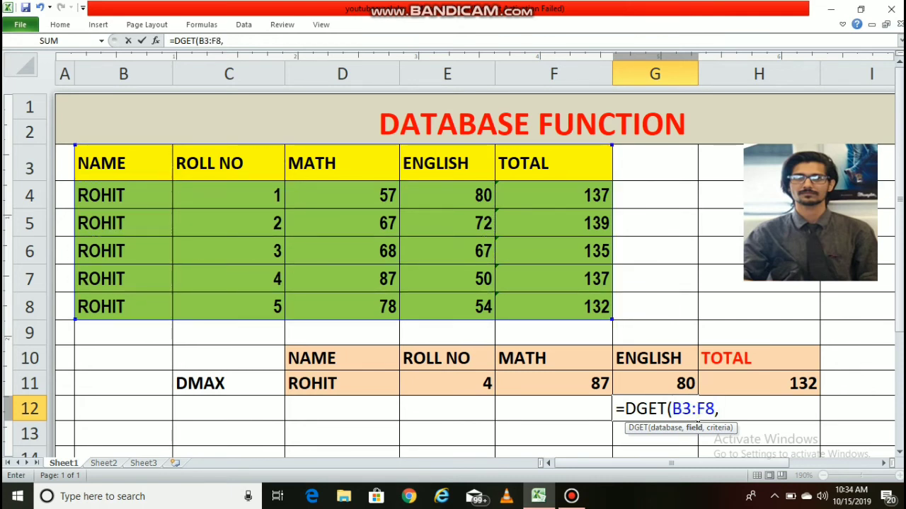
{"action": "left_click", "coordinate": [228, 163]}
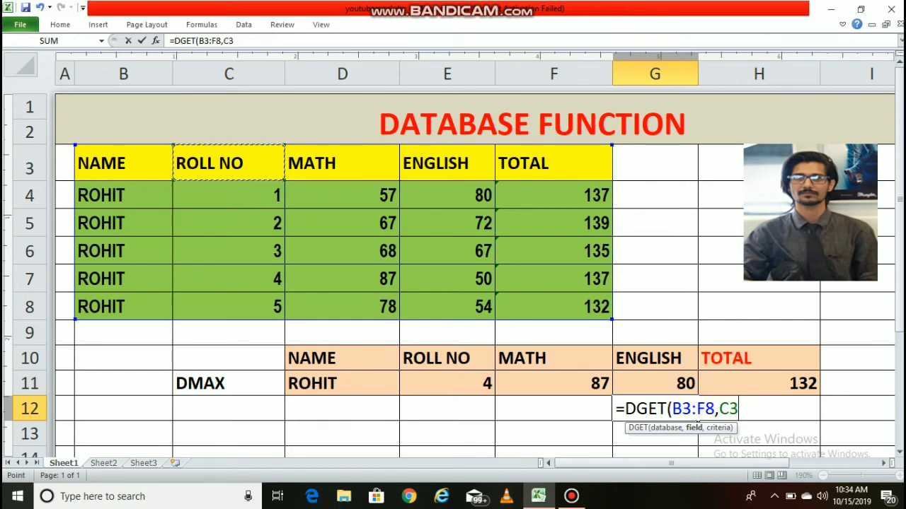
{"action": "type", "text": ","}
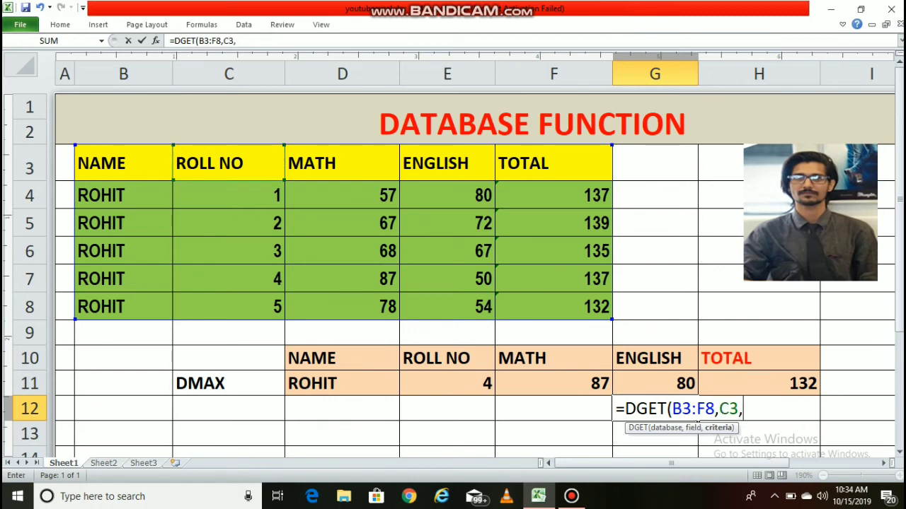
{"action": "left_click_drag", "start_coordinate": [655, 358], "coordinate": [654, 383]}
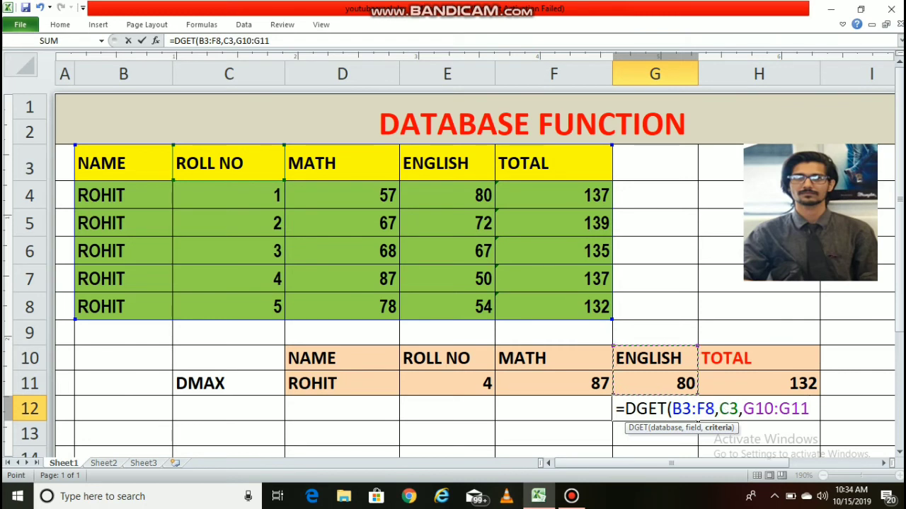
{"action": "type", "text": ")"}
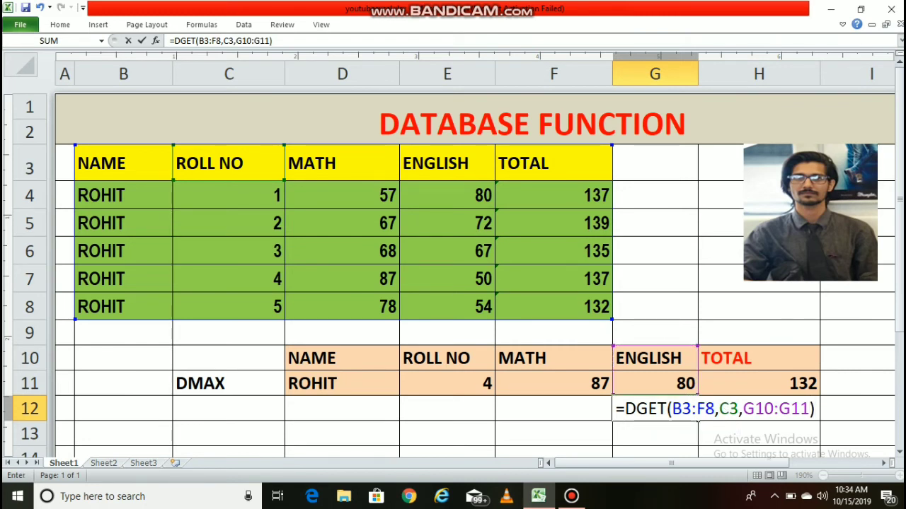
{"action": "key", "text": "Return"}
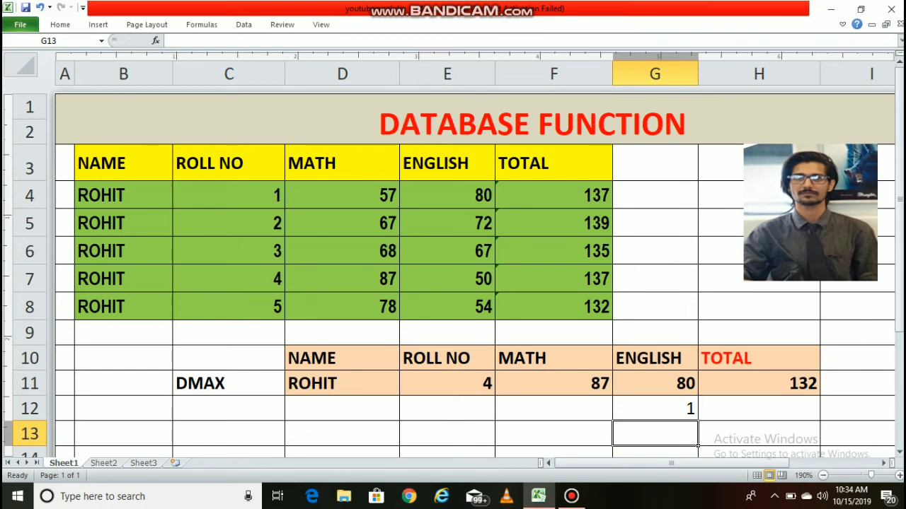
{"action": "left_click", "coordinate": [758, 383]}
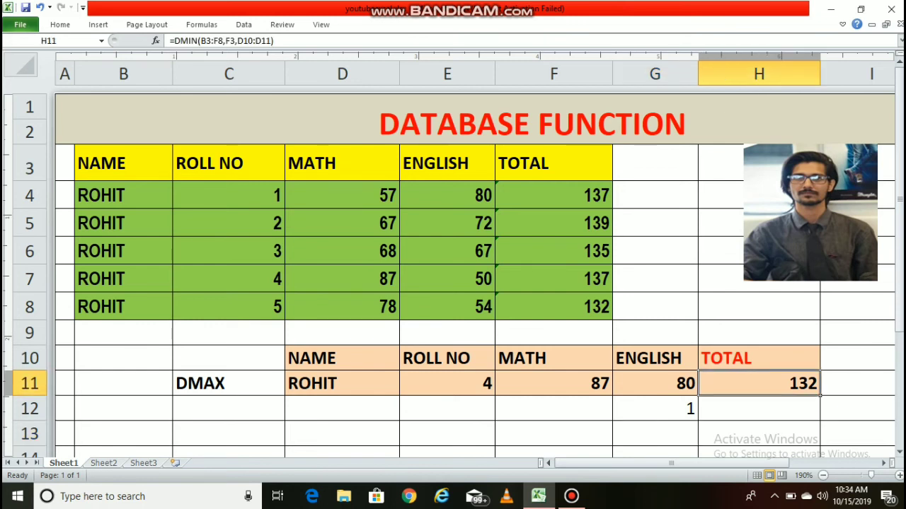
{"action": "left_click", "coordinate": [759, 408]}
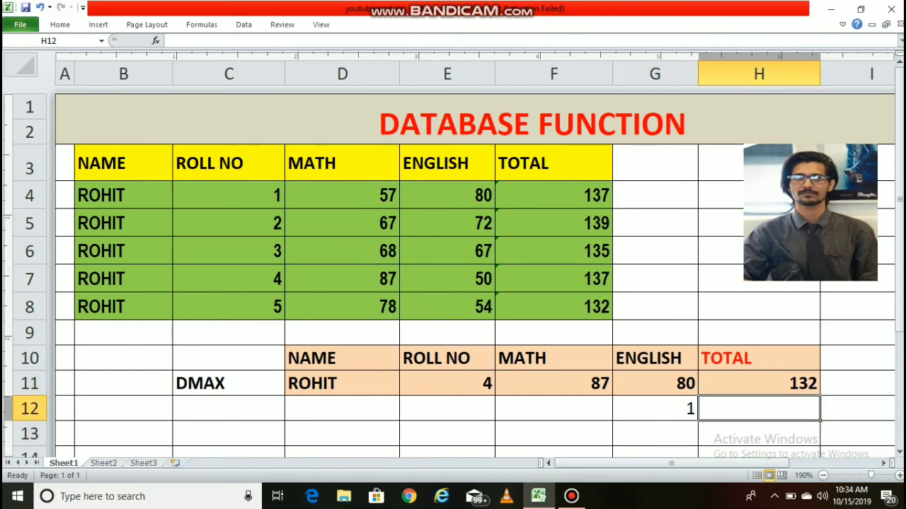
{"action": "left_click", "coordinate": [759, 383]}
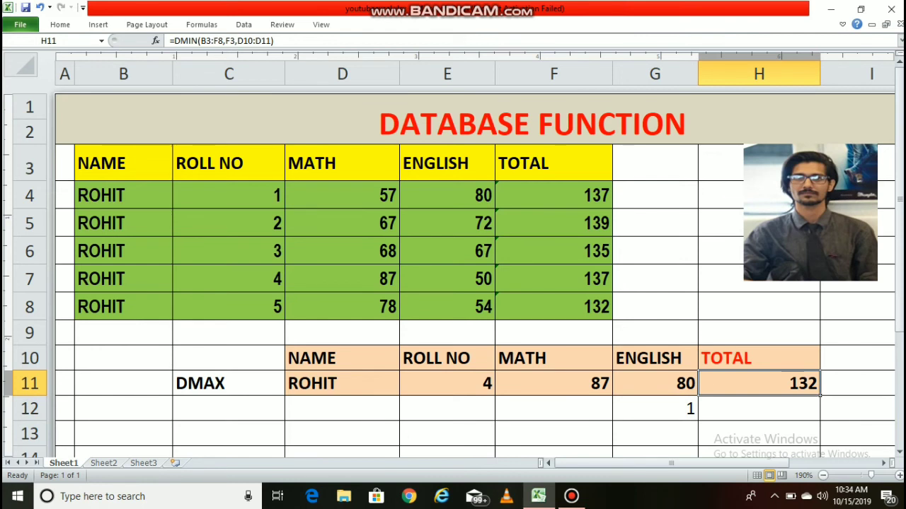
{"action": "left_click", "coordinate": [759, 408]}
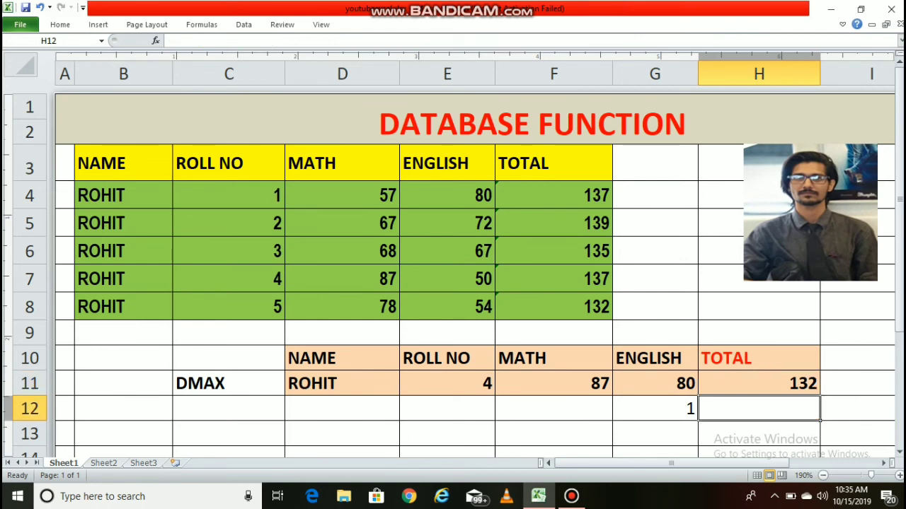
Enter =DGET(B3:F8,C3,H10:H11) in H12, returning roll number 5 for total 132
{"action": "type", "text": "="}
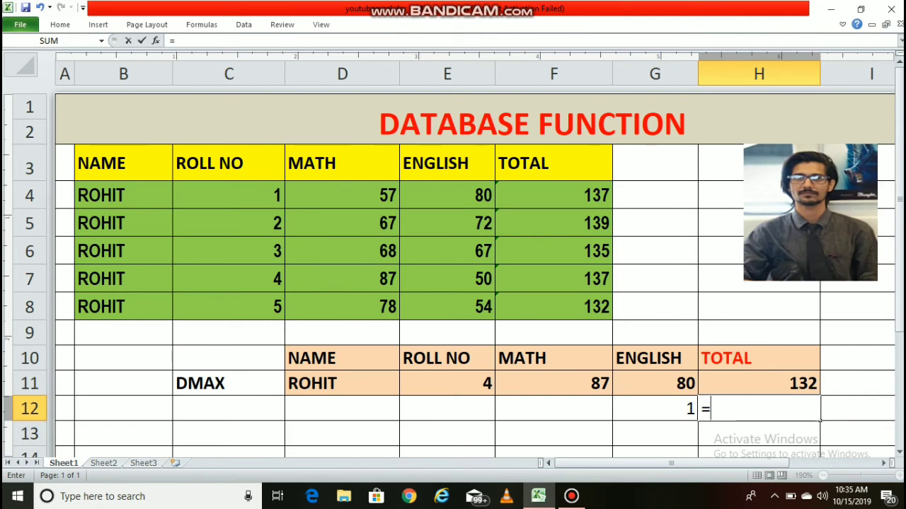
{"action": "type", "text": "DGET"}
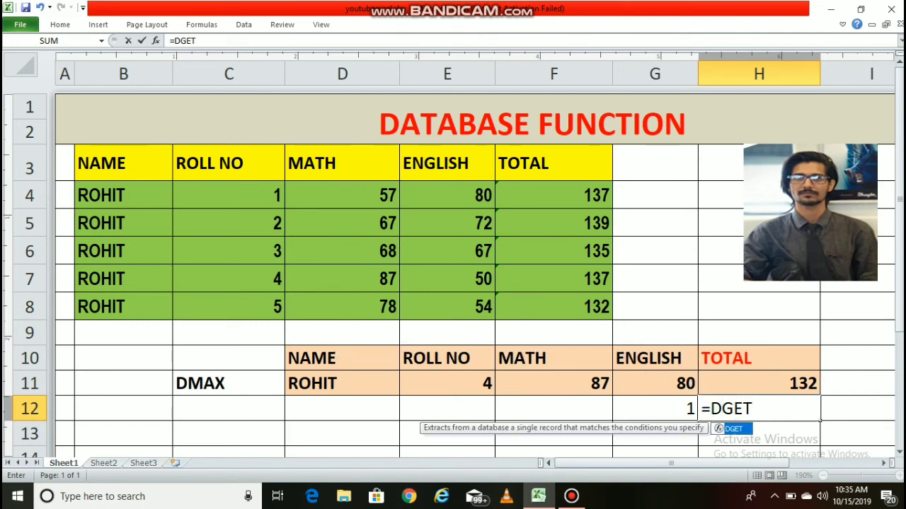
{"action": "type", "text": "("}
{"action": "mouse_move", "coordinate": [99, 163]}
{"action": "left_mouse_down"}
{"action": "mouse_move", "coordinate": [491, 263]}
{"action": "mouse_move", "coordinate": [609, 317]}
{"action": "left_mouse_up"}
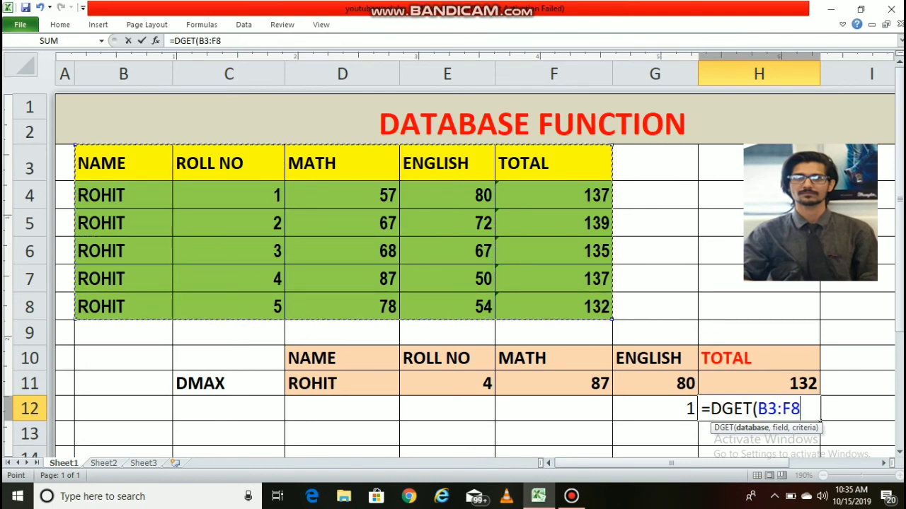
{"action": "type", "text": ","}
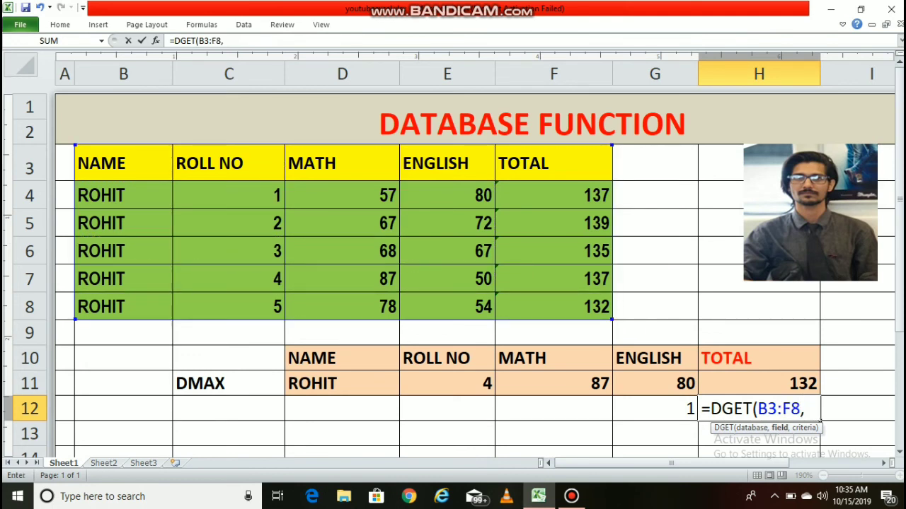
{"action": "left_click", "coordinate": [228, 163]}
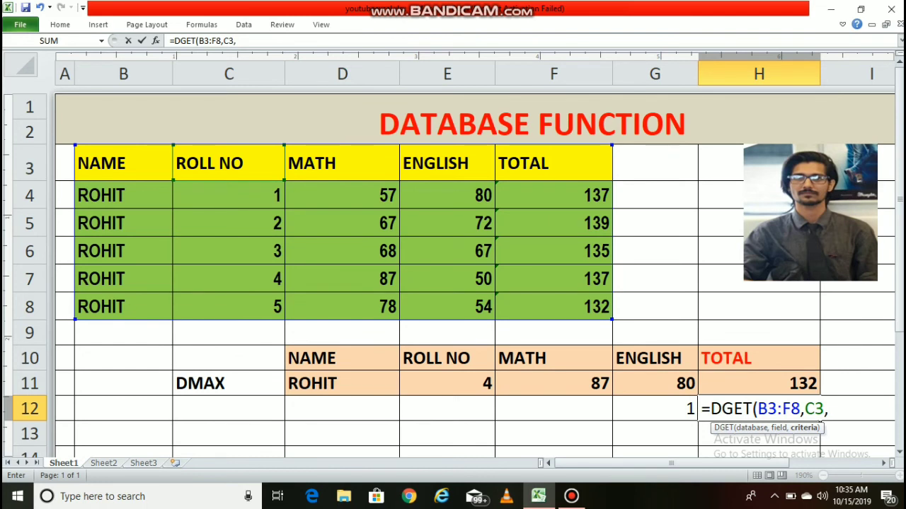
{"action": "key", "text": "Up"}
{"action": "key", "text": "shift+Up"}
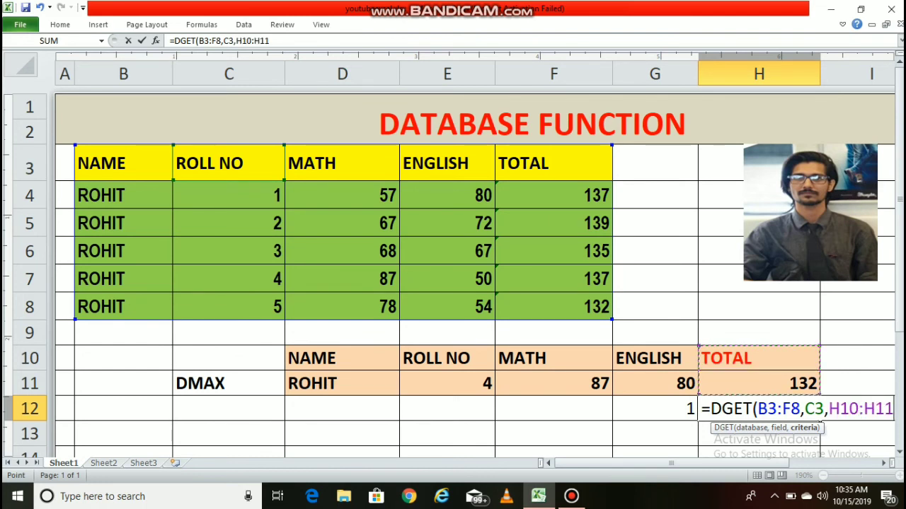
{"action": "type", "text": ")"}
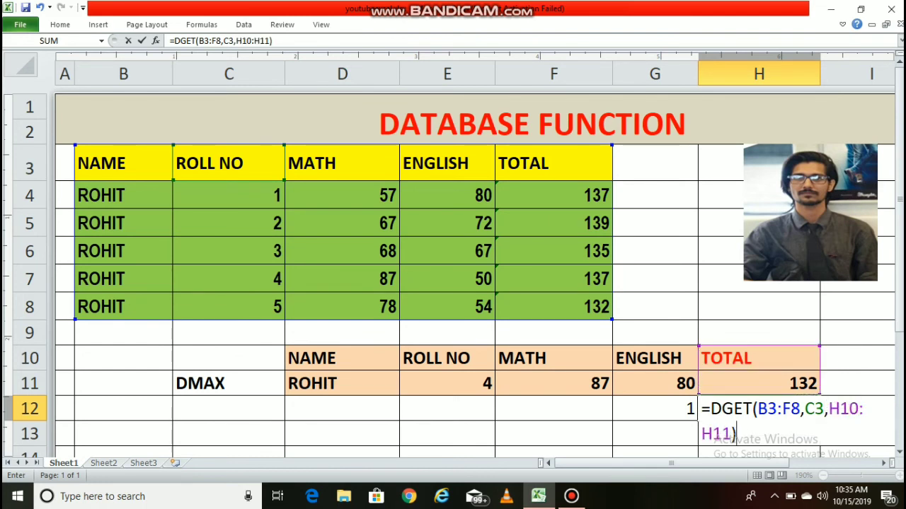
{"action": "key", "text": "Return"}
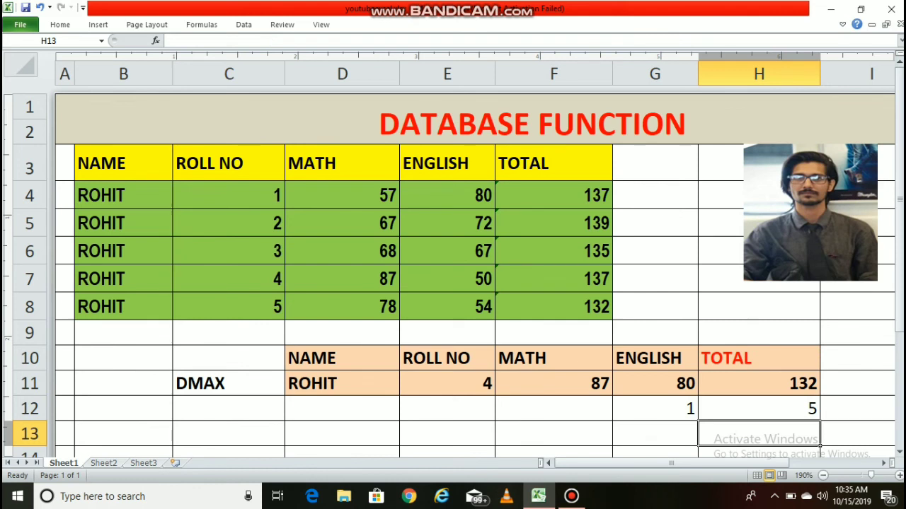